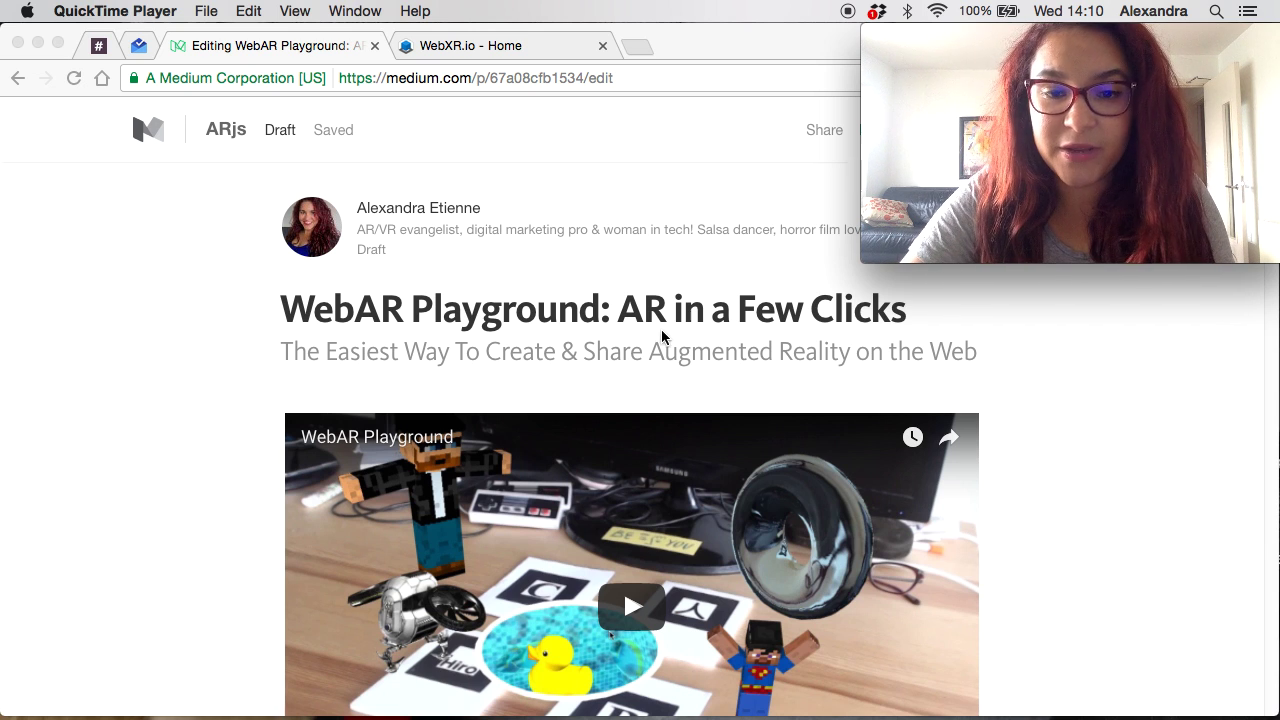
From the WebXR.io - Home tab, open WebAR Playground's 'Create Augmented Reality in a Few Clicks' page.
{"action": "scroll", "coordinate": [663, 323], "scroll_direction": "down", "scroll_amount": 5}
{"action": "scroll", "coordinate": [664, 303], "scroll_direction": "down", "scroll_amount": 2}
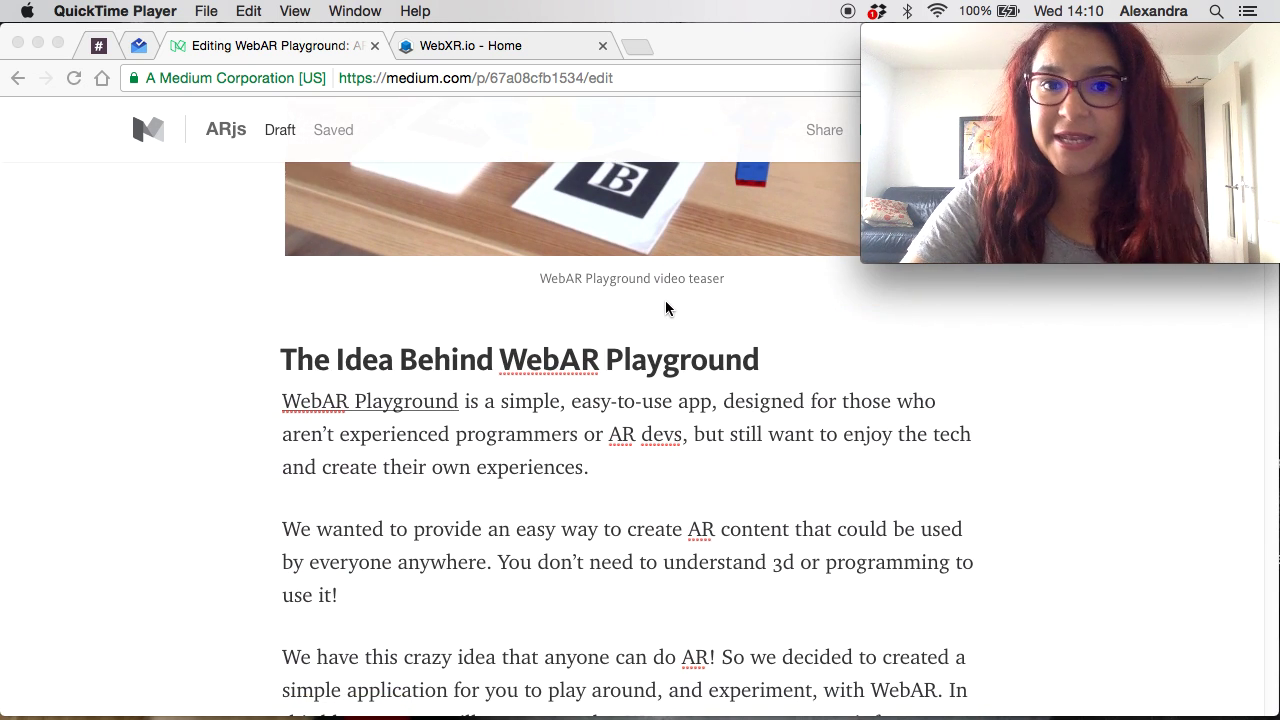
{"action": "scroll", "coordinate": [665, 300], "scroll_direction": "up", "scroll_amount": 3}
{"action": "scroll", "coordinate": [666, 307], "scroll_direction": "up", "scroll_amount": 4}
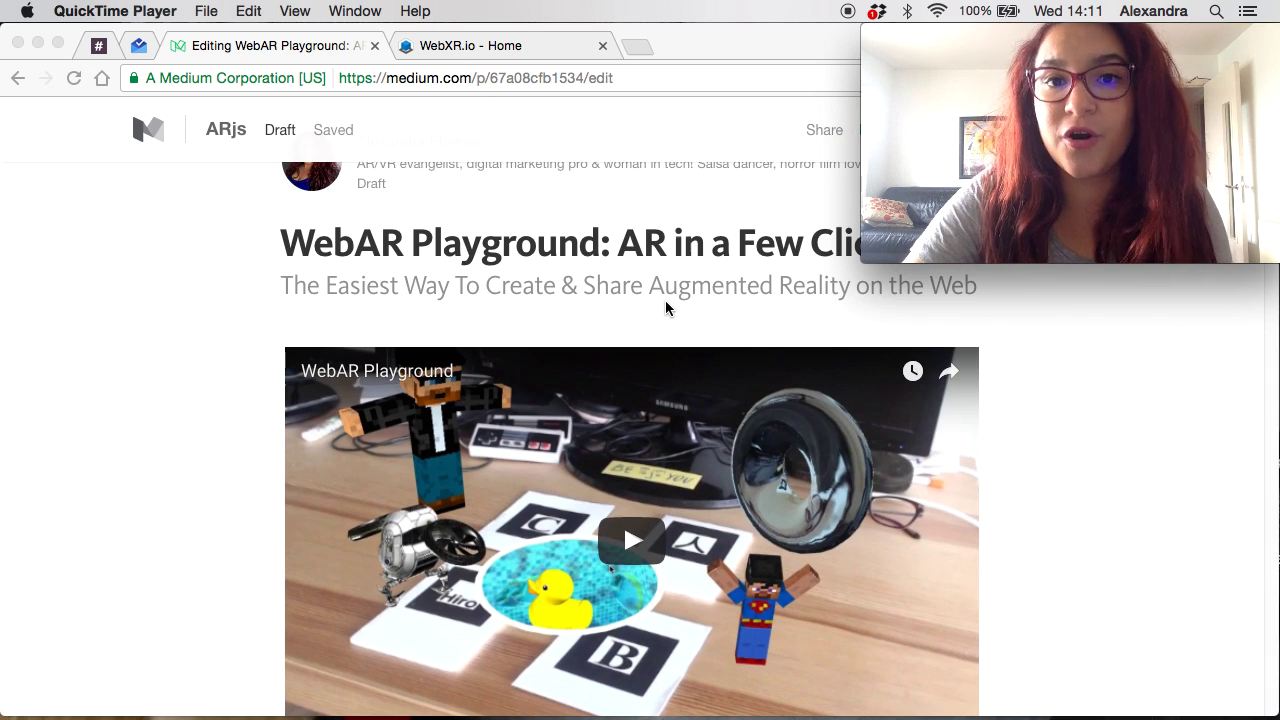
{"action": "scroll", "coordinate": [666, 306], "scroll_direction": "down", "scroll_amount": 3}
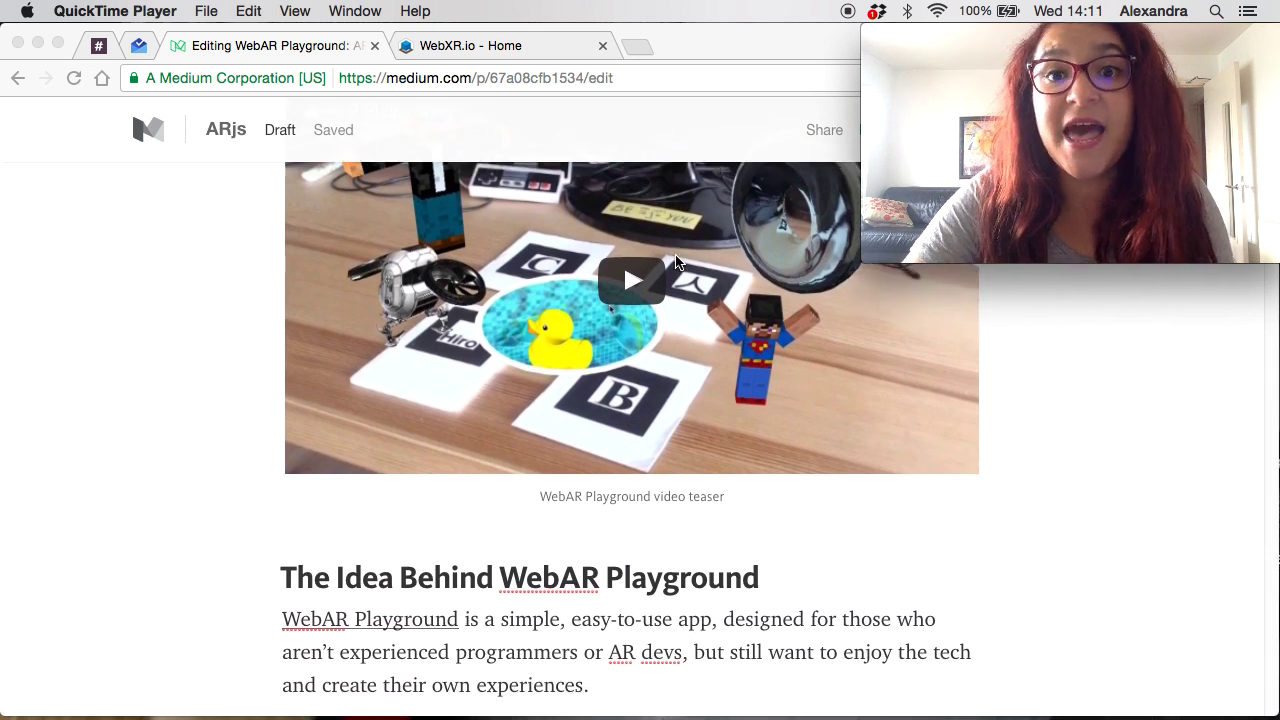
{"action": "scroll", "coordinate": [567, 298], "scroll_direction": "down", "scroll_amount": 1}
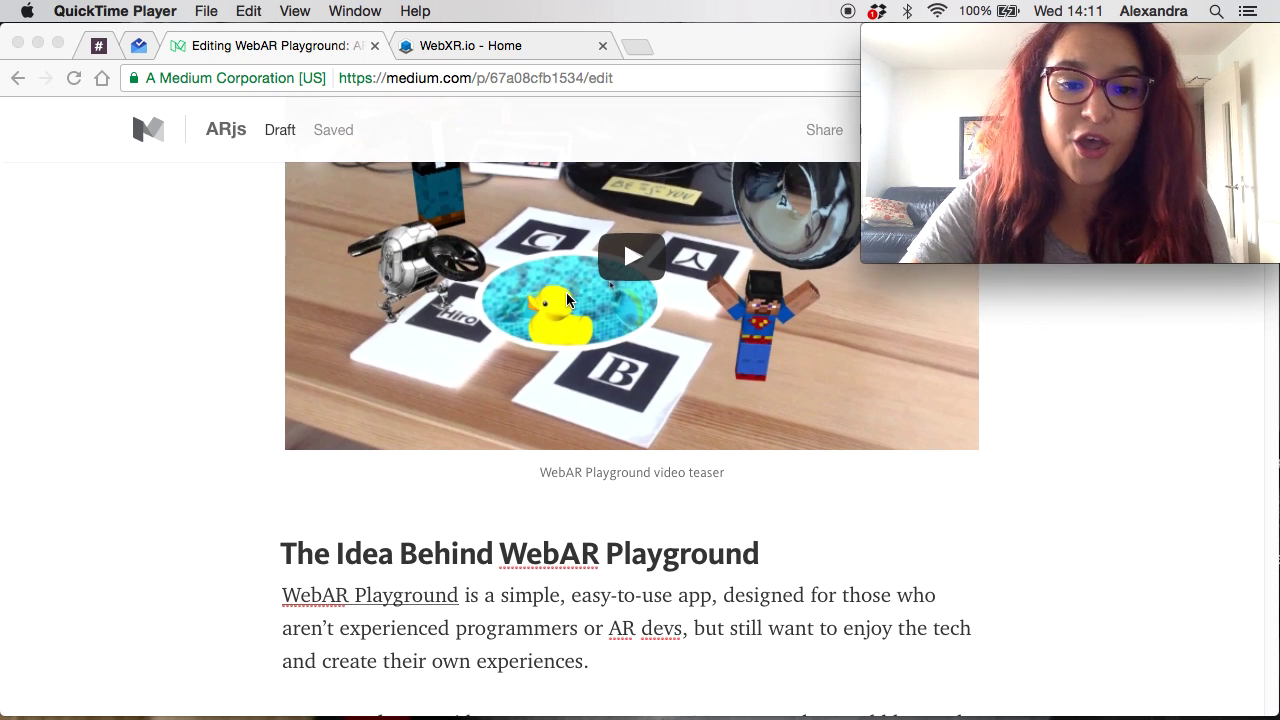
{"action": "scroll", "coordinate": [550, 390], "scroll_direction": "down", "scroll_amount": 5}
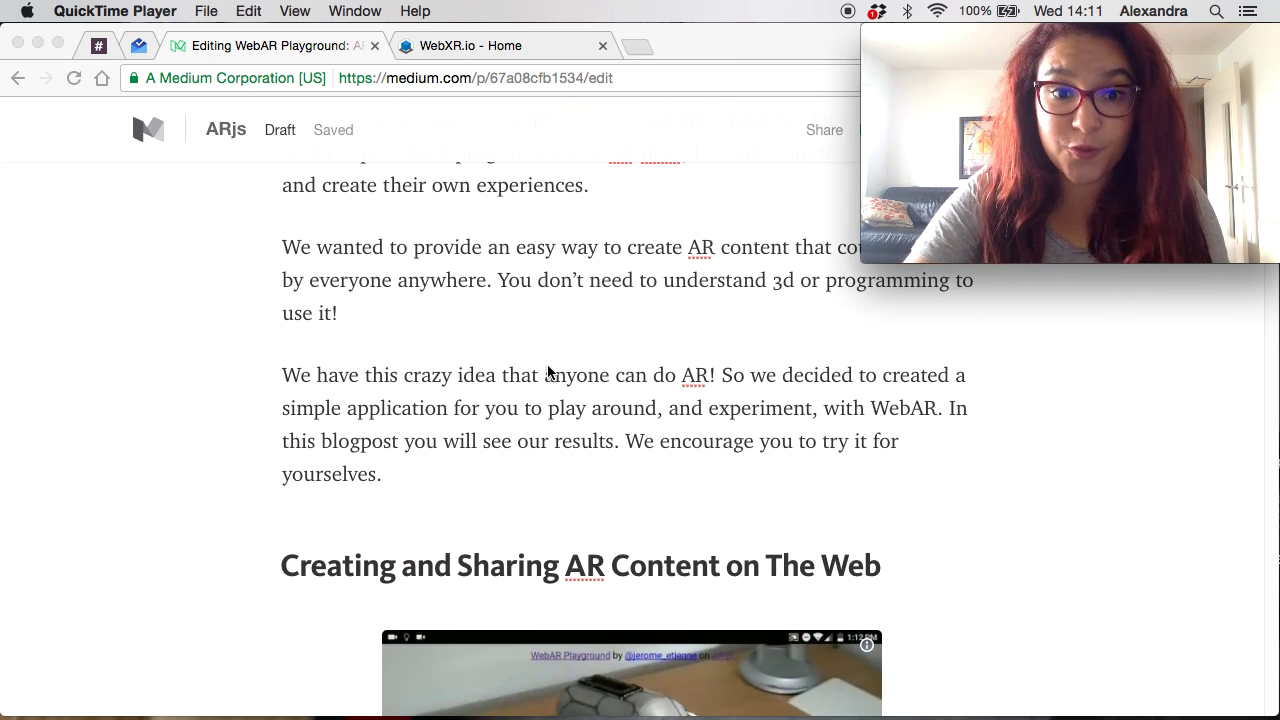
{"action": "scroll", "coordinate": [548, 373], "scroll_direction": "down", "scroll_amount": 5}
{"action": "left_click", "coordinate": [431, 47]}
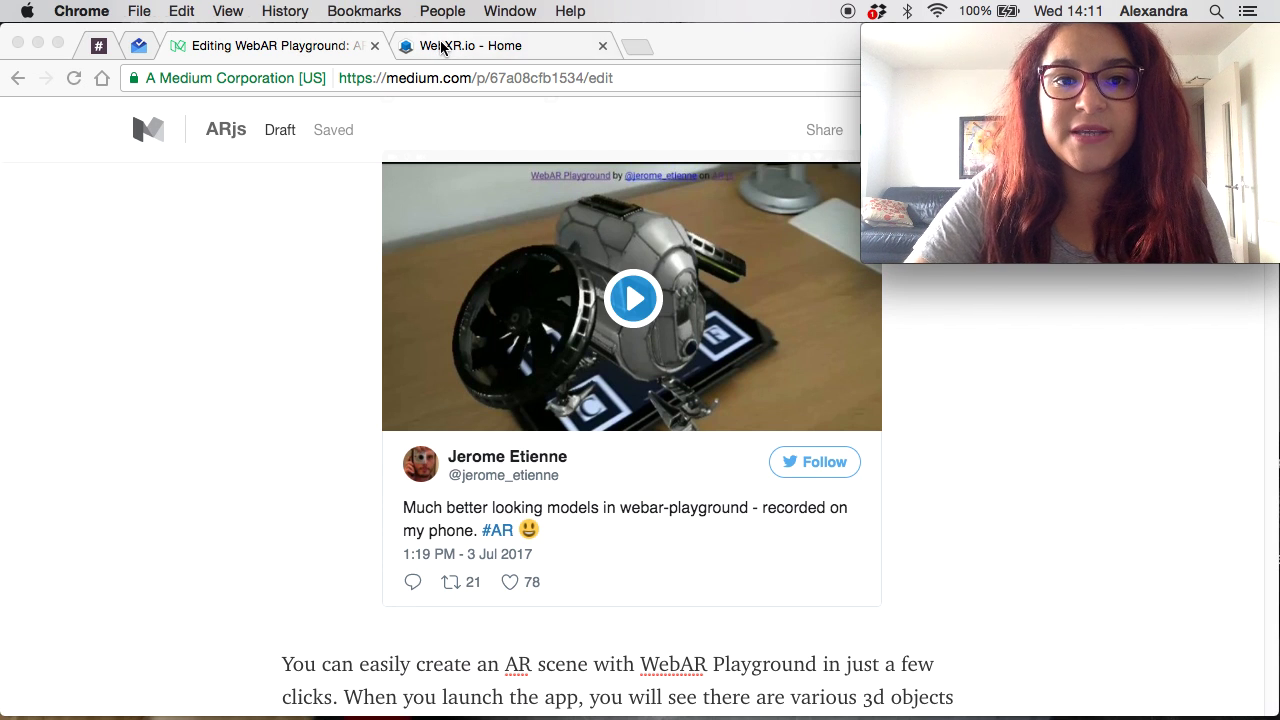
{"action": "left_click", "coordinate": [427, 50]}
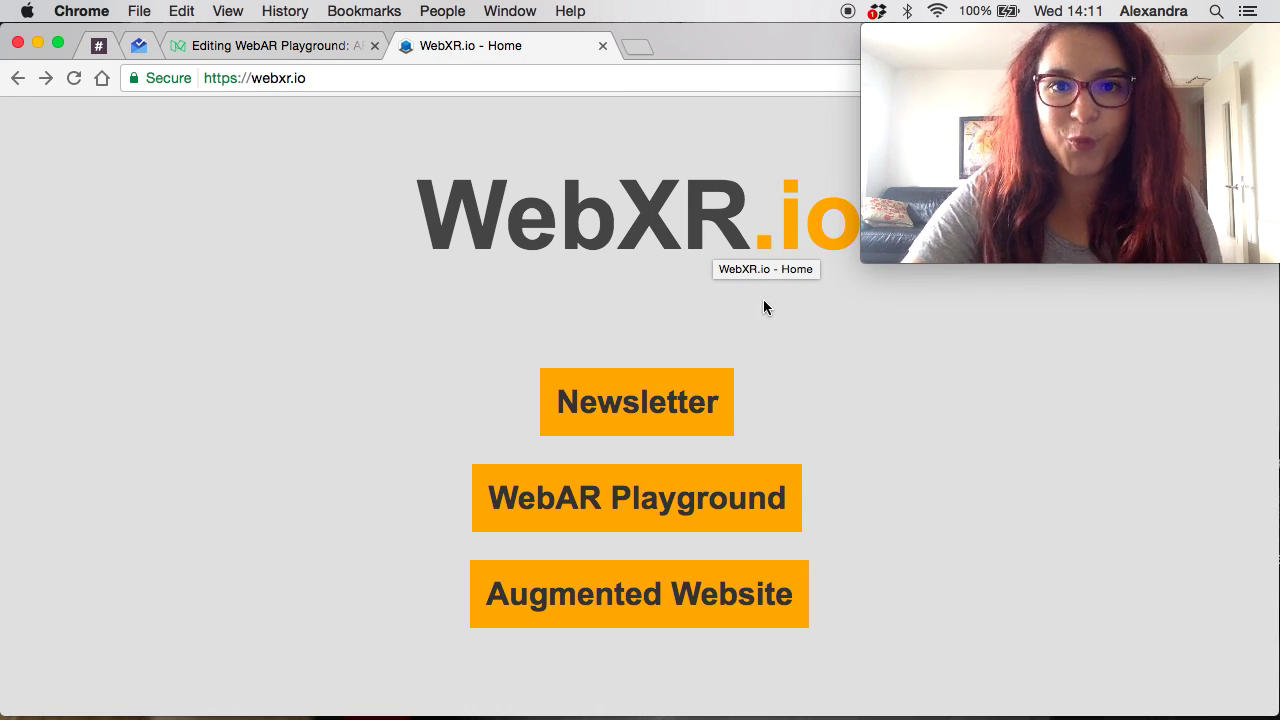
{"action": "left_click", "coordinate": [614, 505]}
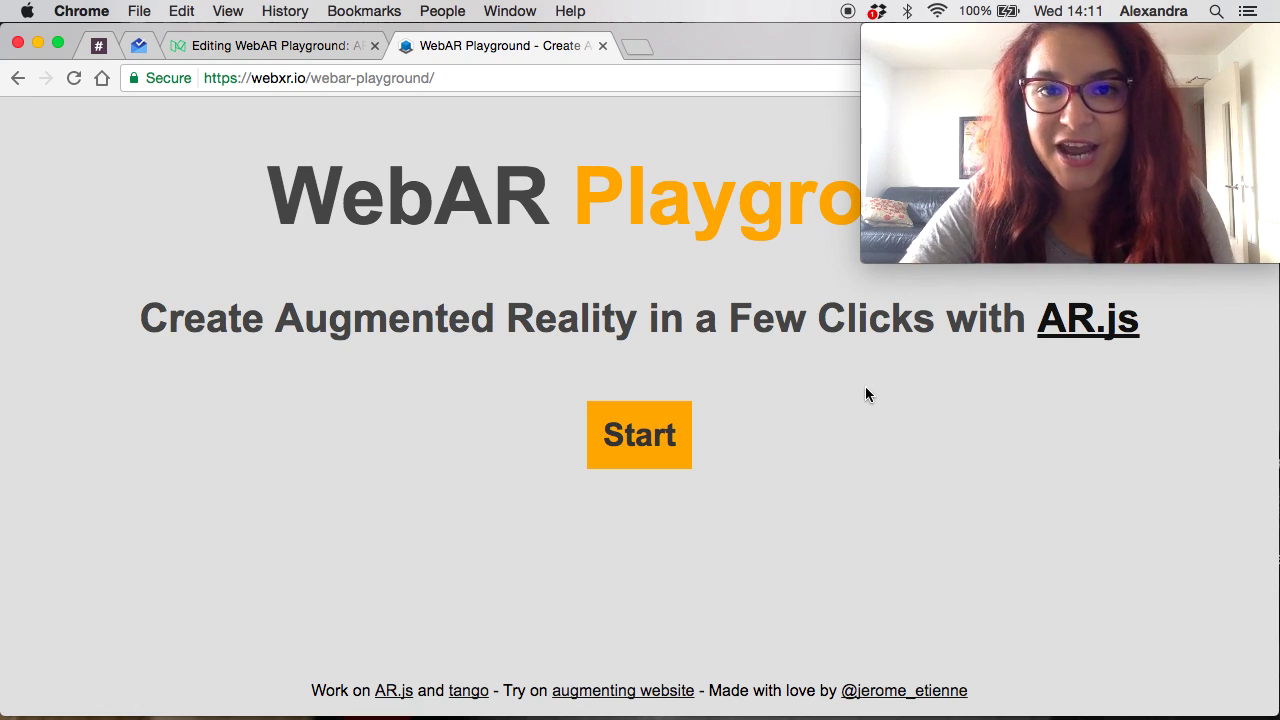
Start the AR camera app, focus its Chrome window, and bring up the area tracking settings.
{"action": "left_click", "coordinate": [674, 434]}
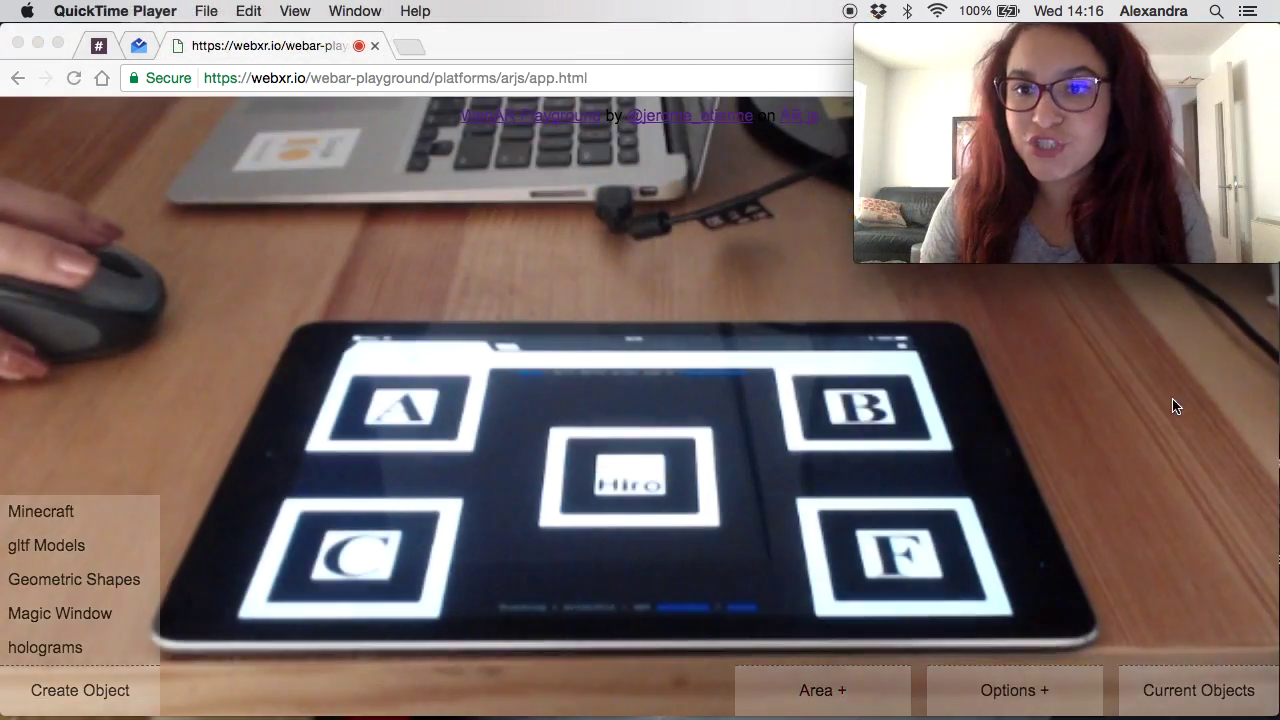
{"action": "left_click", "coordinate": [486, 629]}
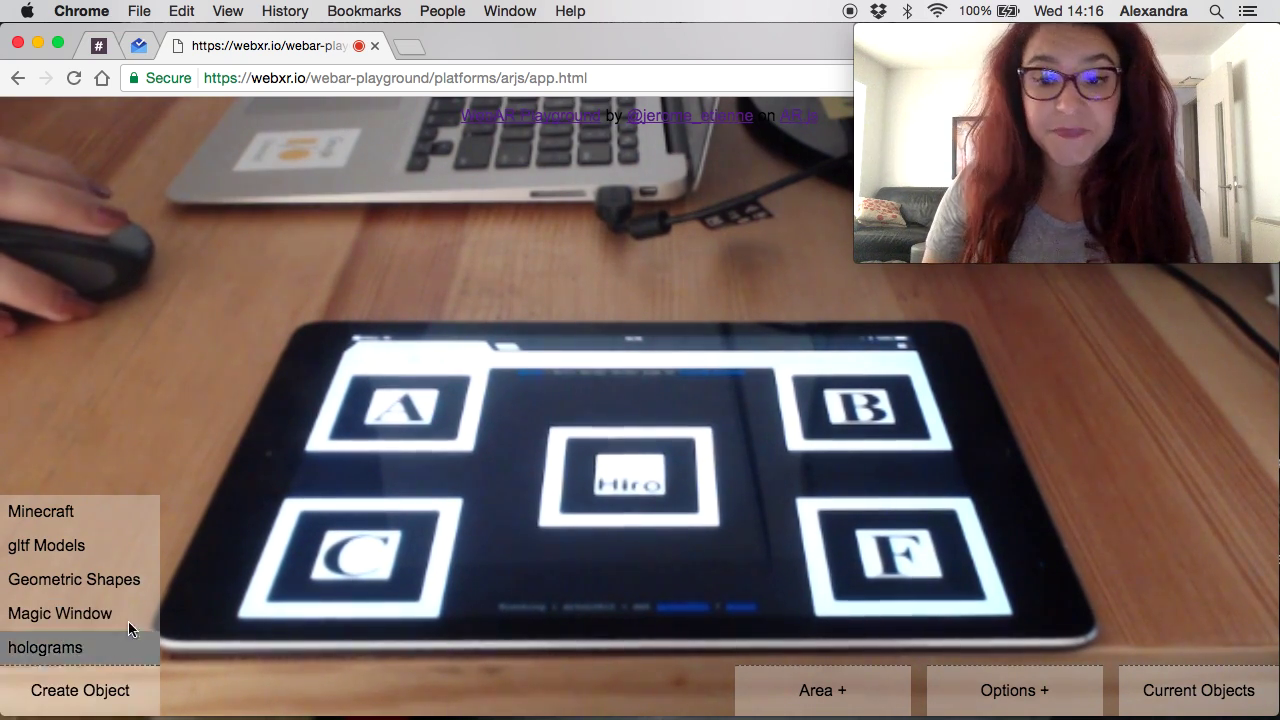
{"action": "left_click", "coordinate": [791, 690]}
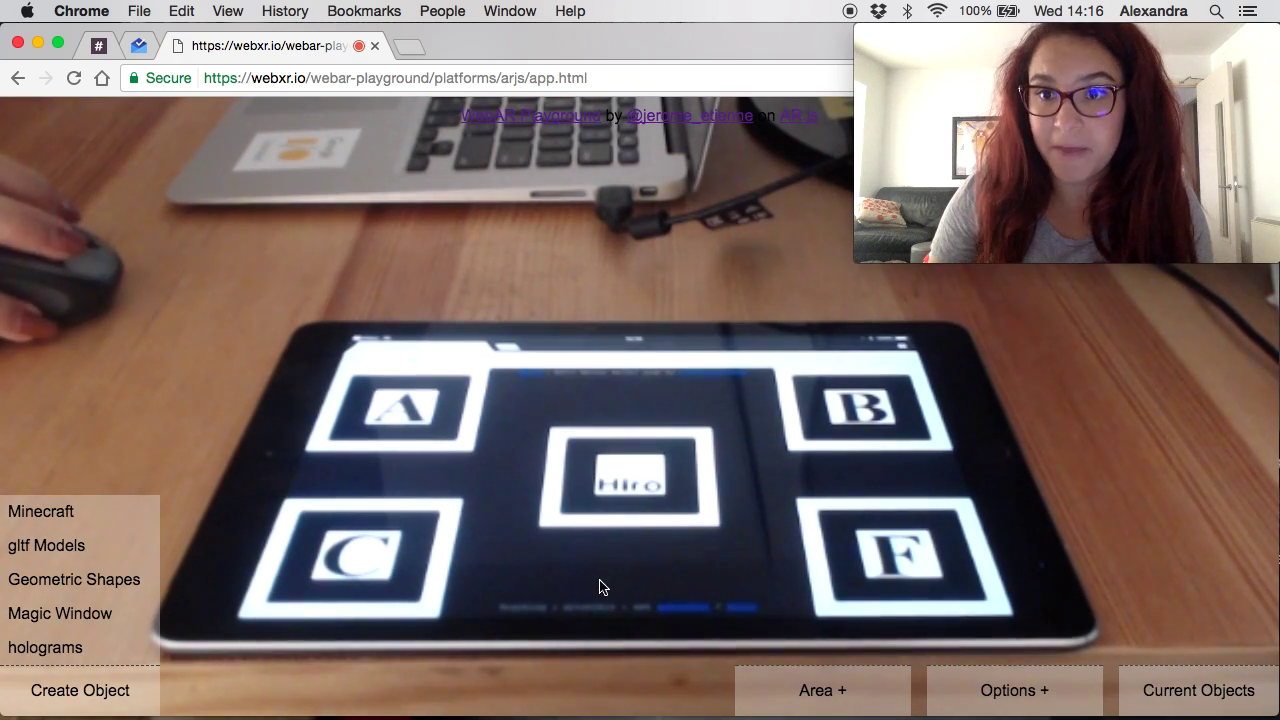
{"action": "left_click", "coordinate": [1028, 697]}
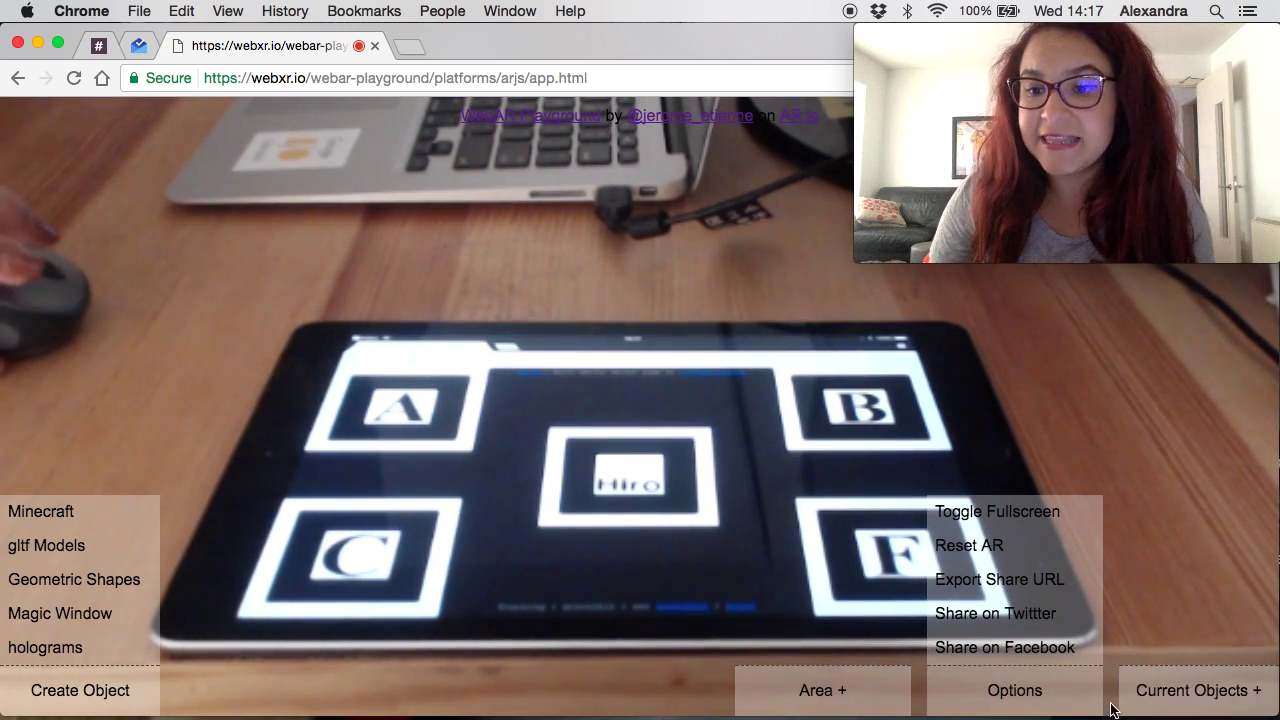
{"action": "left_click", "coordinate": [1066, 699]}
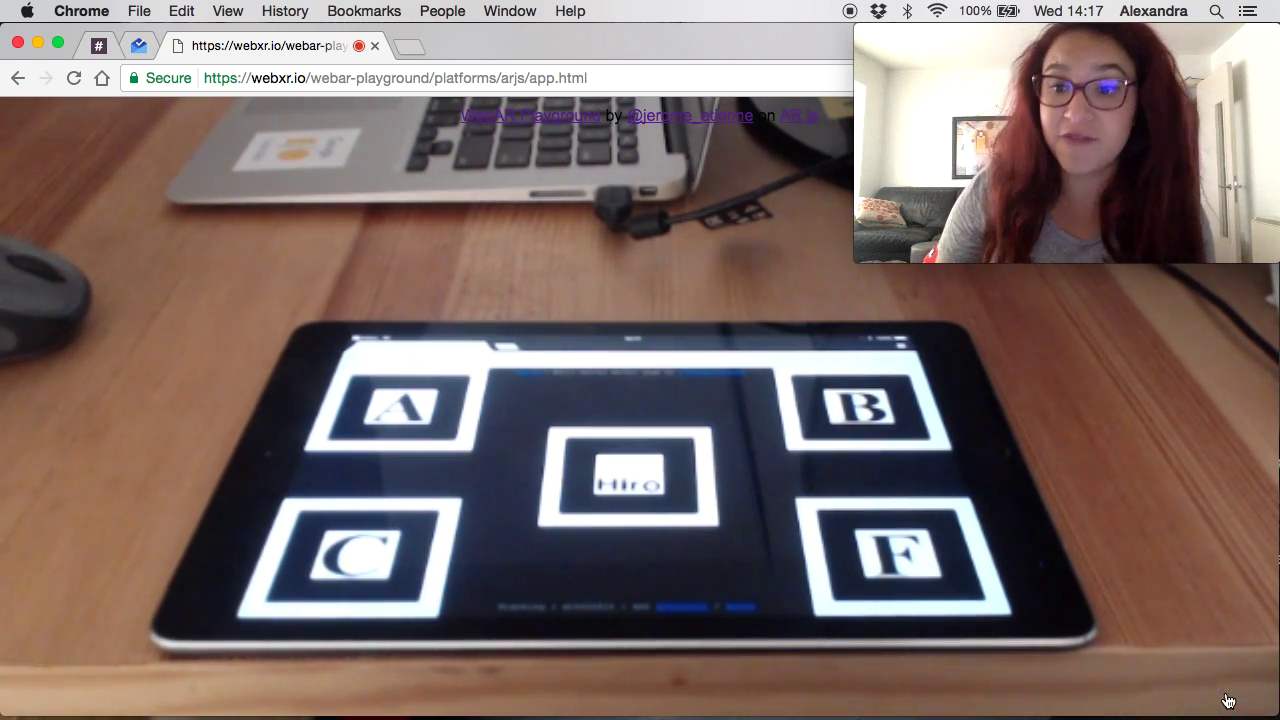
{"action": "mouse_move", "coordinate": [1228, 690]}
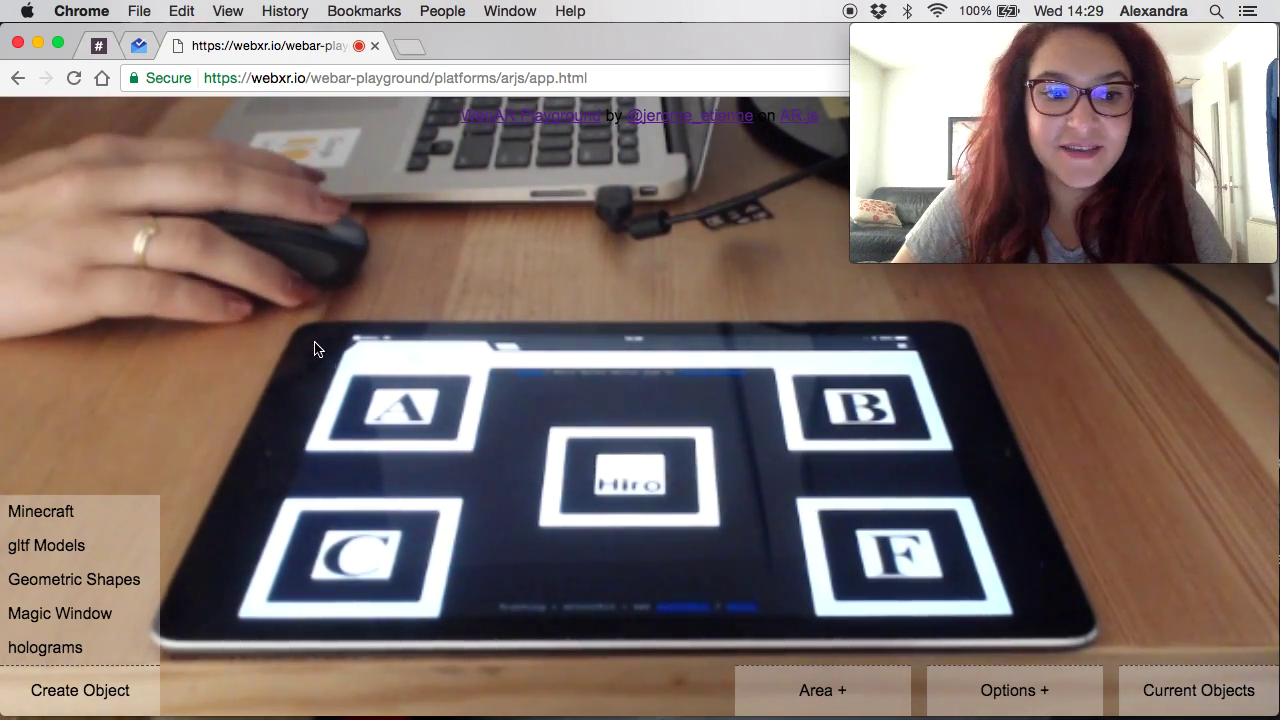
Add a Glass Donut from Geometric Shapes so it floats over marker A.
{"action": "left_click", "coordinate": [90, 700]}
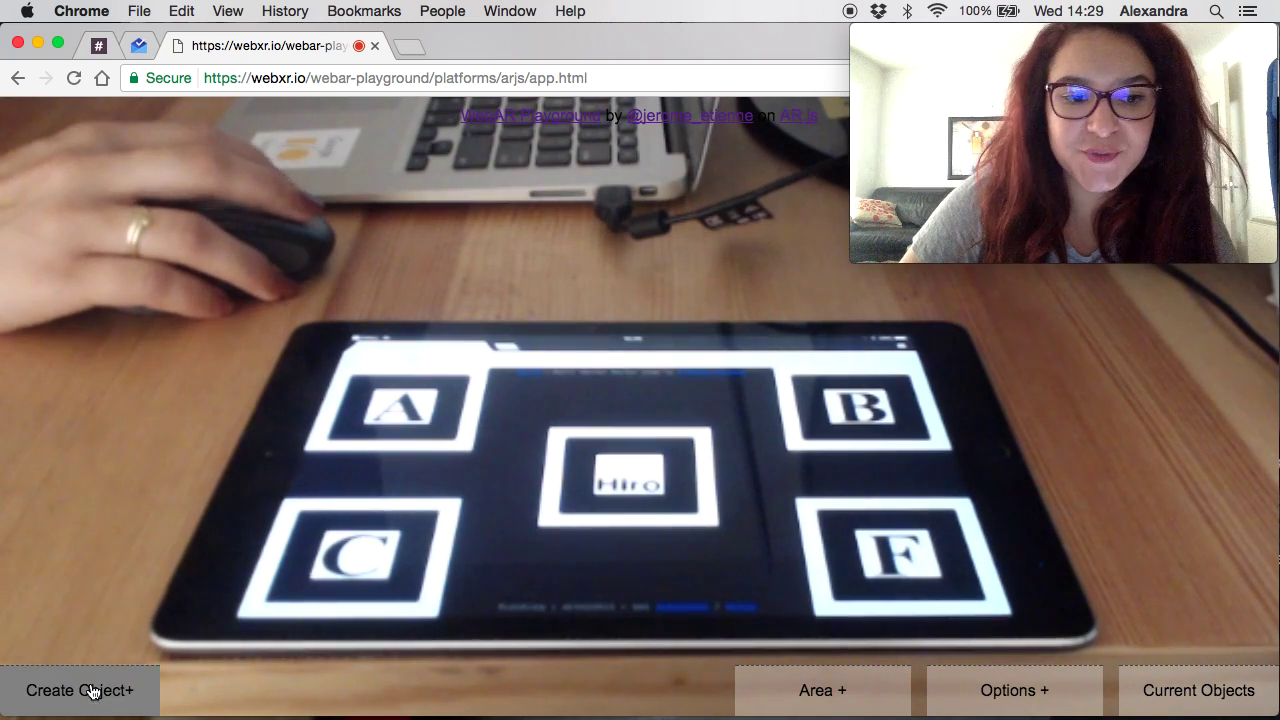
{"action": "left_click", "coordinate": [90, 690]}
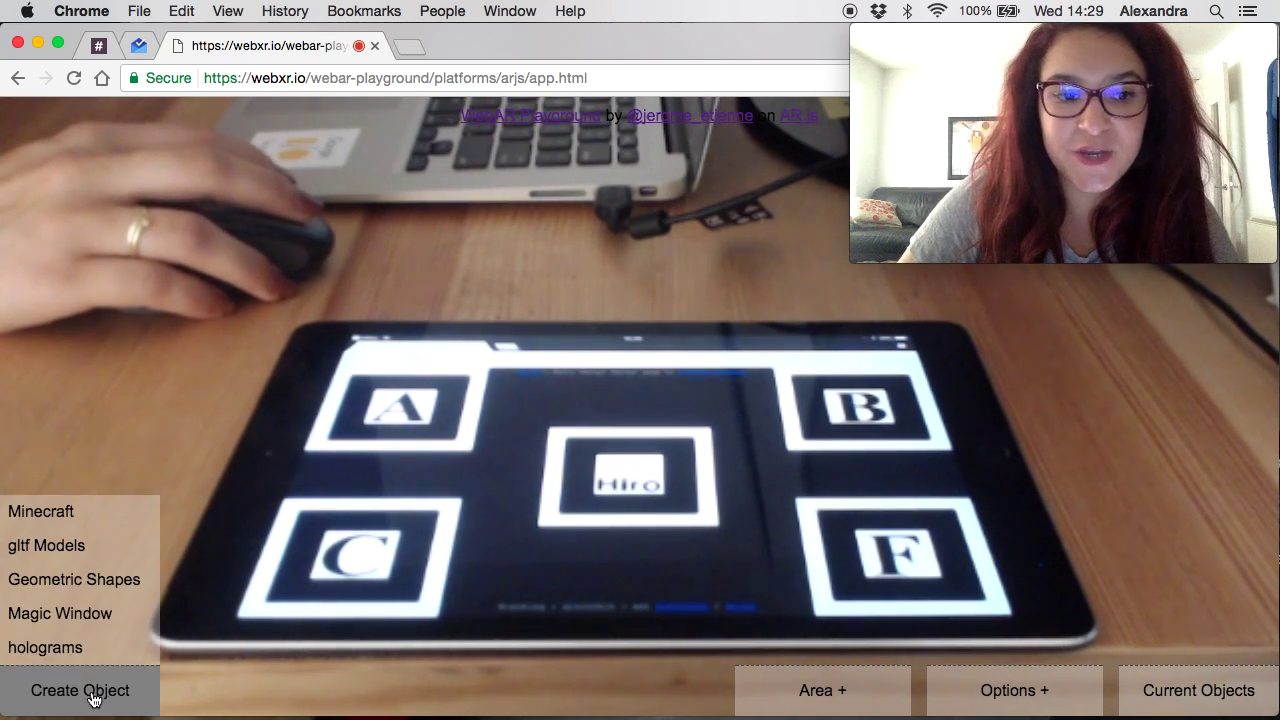
{"action": "left_click", "coordinate": [75, 580]}
{"action": "left_click", "coordinate": [55, 545]}
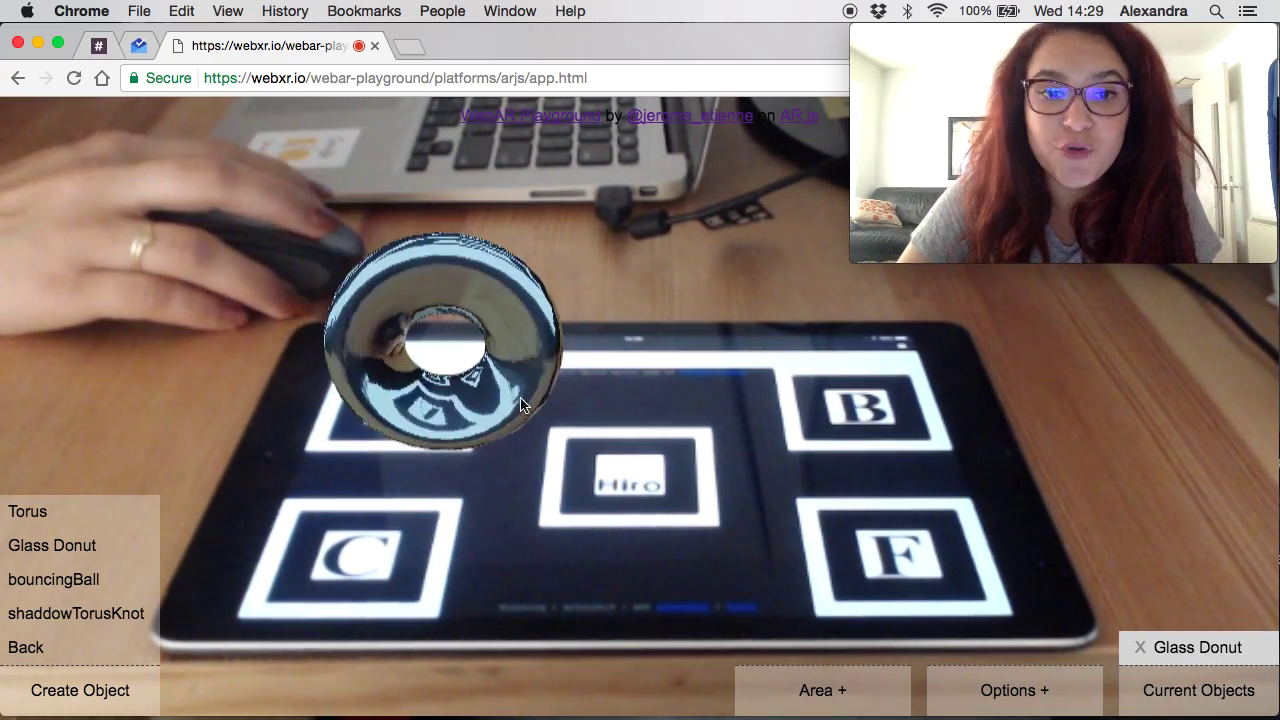
Add the Dammaged Helmet model from glTF Models to the scene.
{"action": "left_click", "coordinate": [60, 650]}
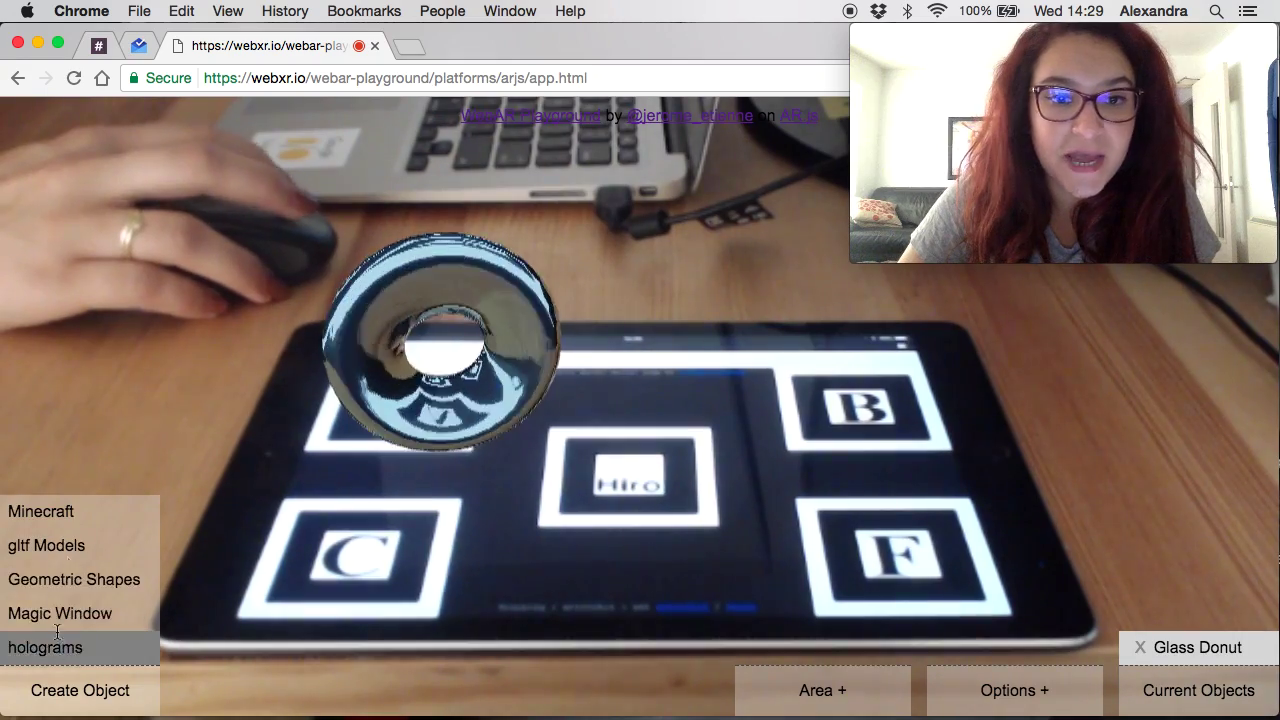
{"action": "left_click", "coordinate": [76, 548]}
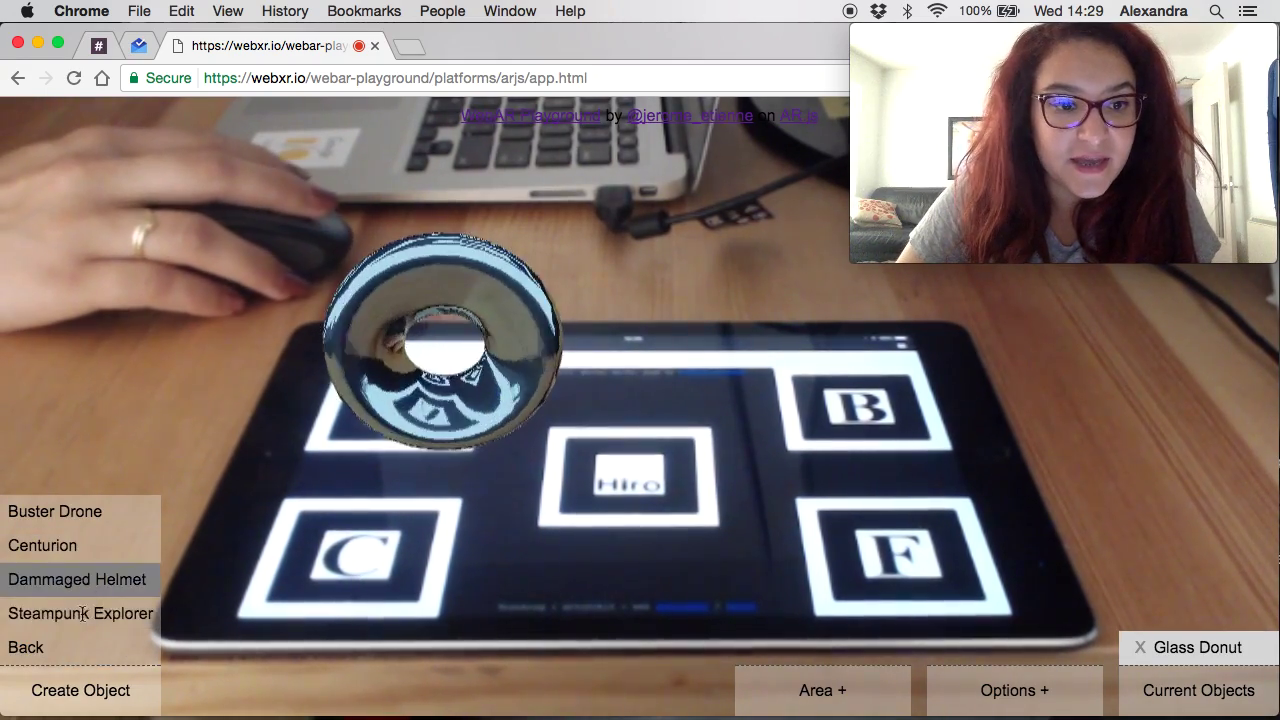
{"action": "left_click", "coordinate": [100, 580]}
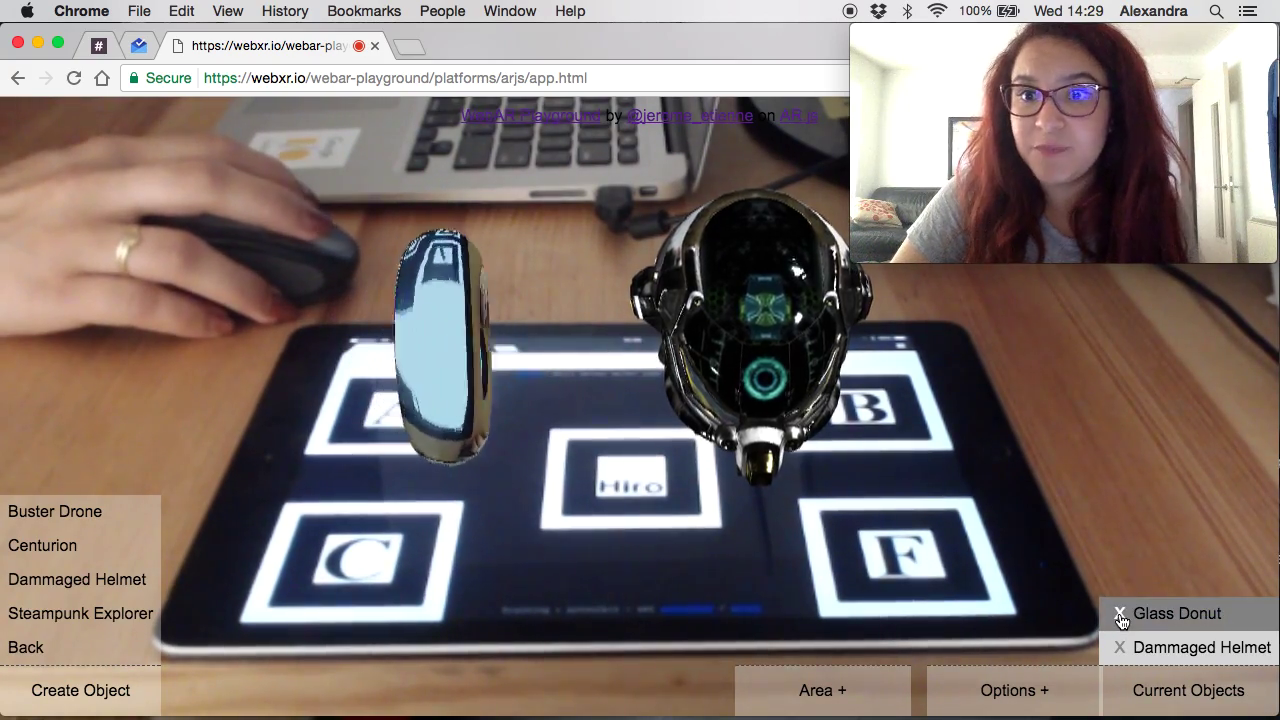
Remove the Glass Donut and Dammaged Helmet from Current Objects and return to the categories.
{"action": "left_click", "coordinate": [1120, 615]}
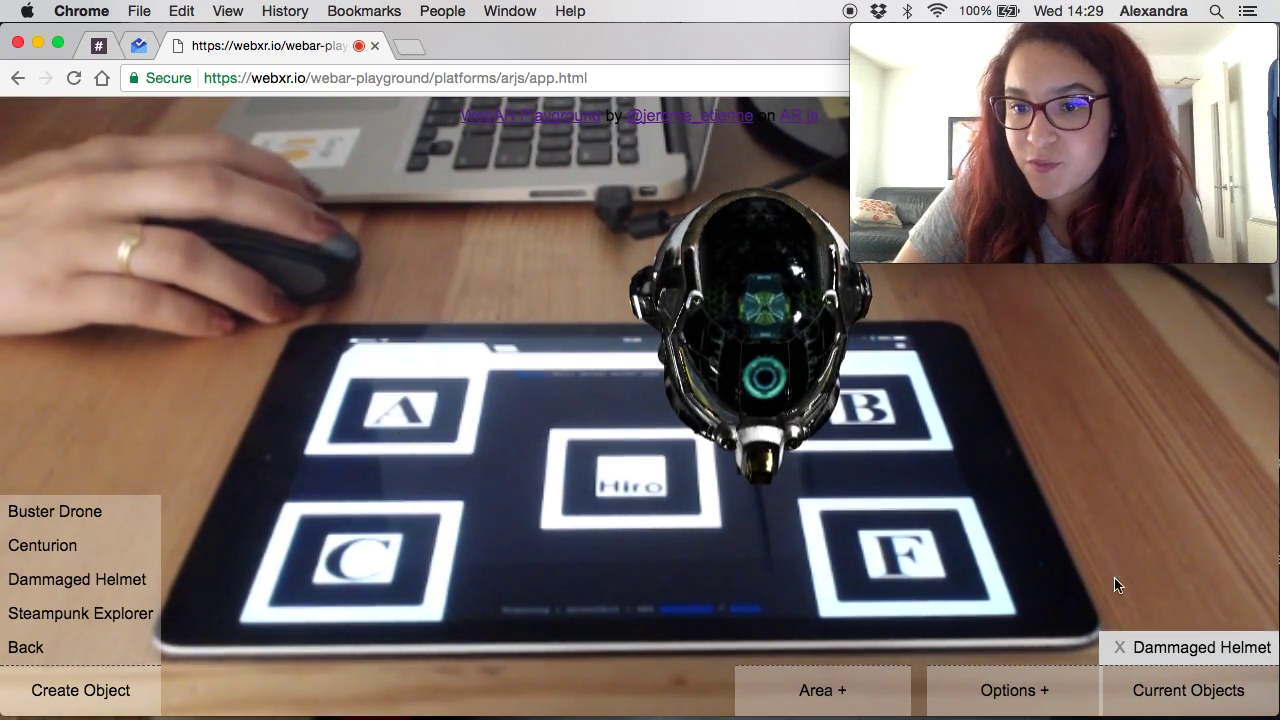
{"action": "left_click", "coordinate": [1121, 652]}
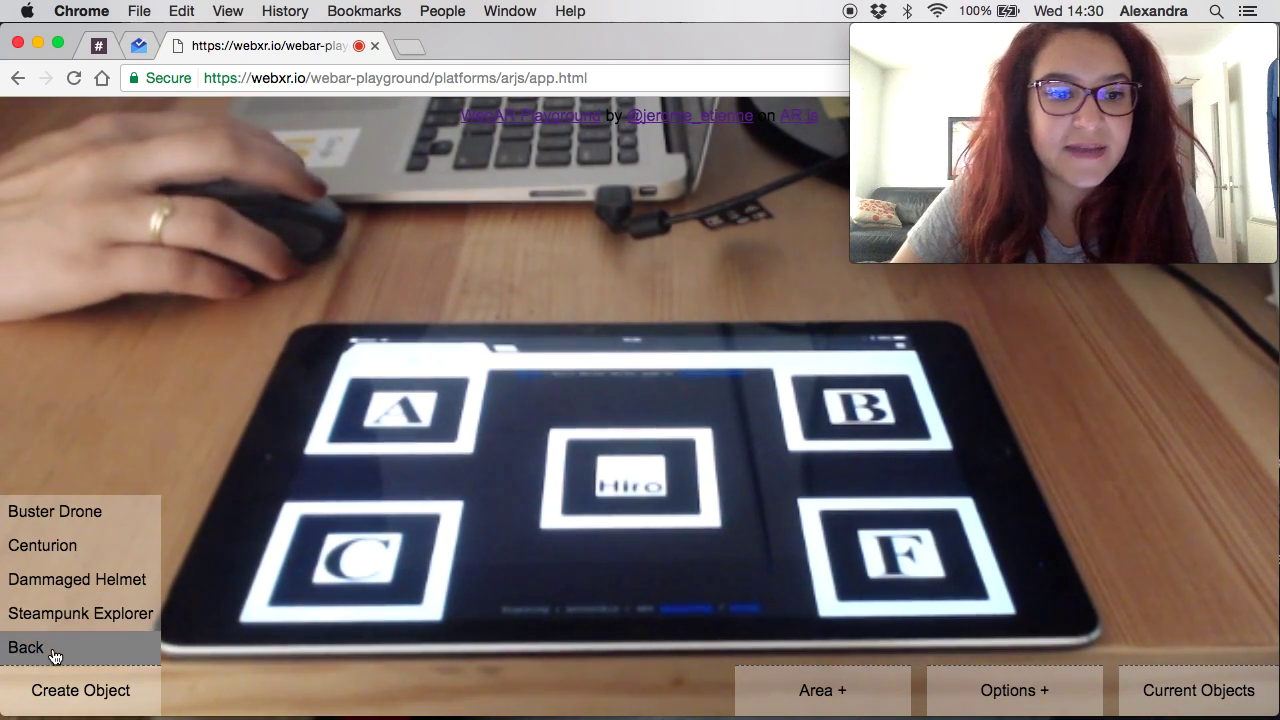
{"action": "left_click", "coordinate": [50, 650]}
Place the holePool portal from Magic Window, then add a bouncingBall from Geometric Shapes.
{"action": "left_click", "coordinate": [66, 610]}
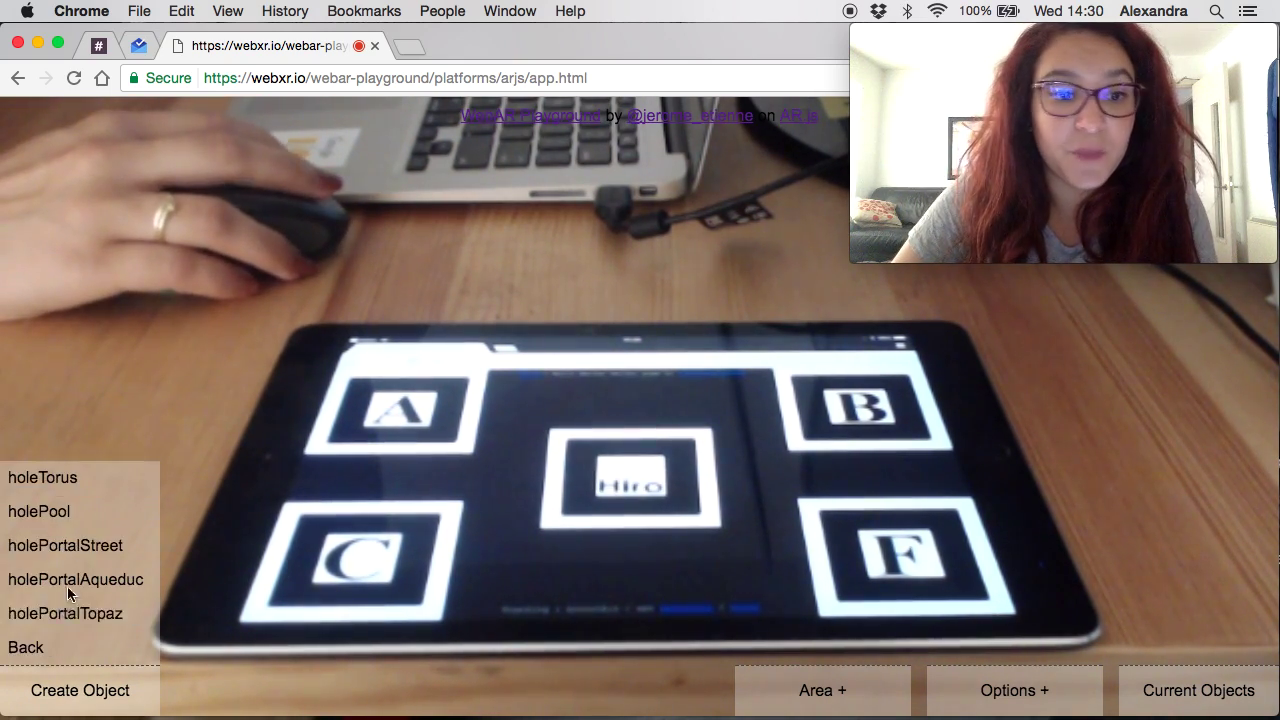
{"action": "left_click", "coordinate": [90, 515]}
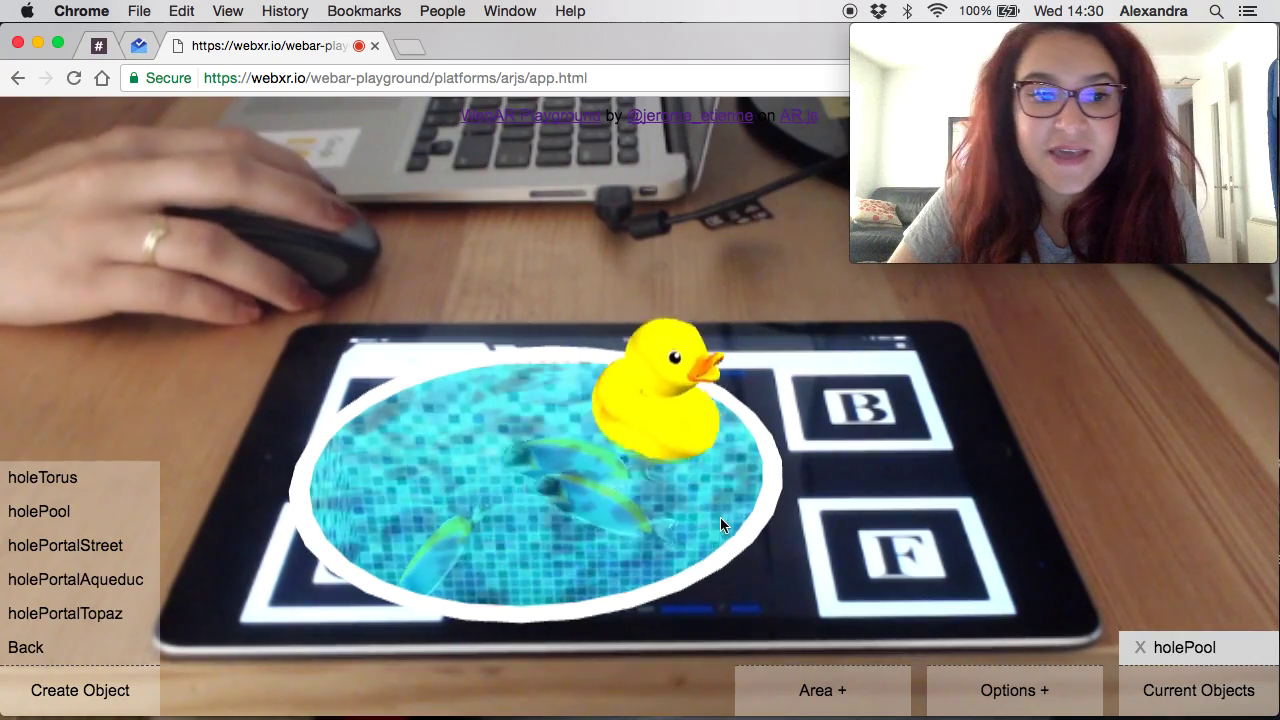
{"action": "left_click", "coordinate": [92, 648]}
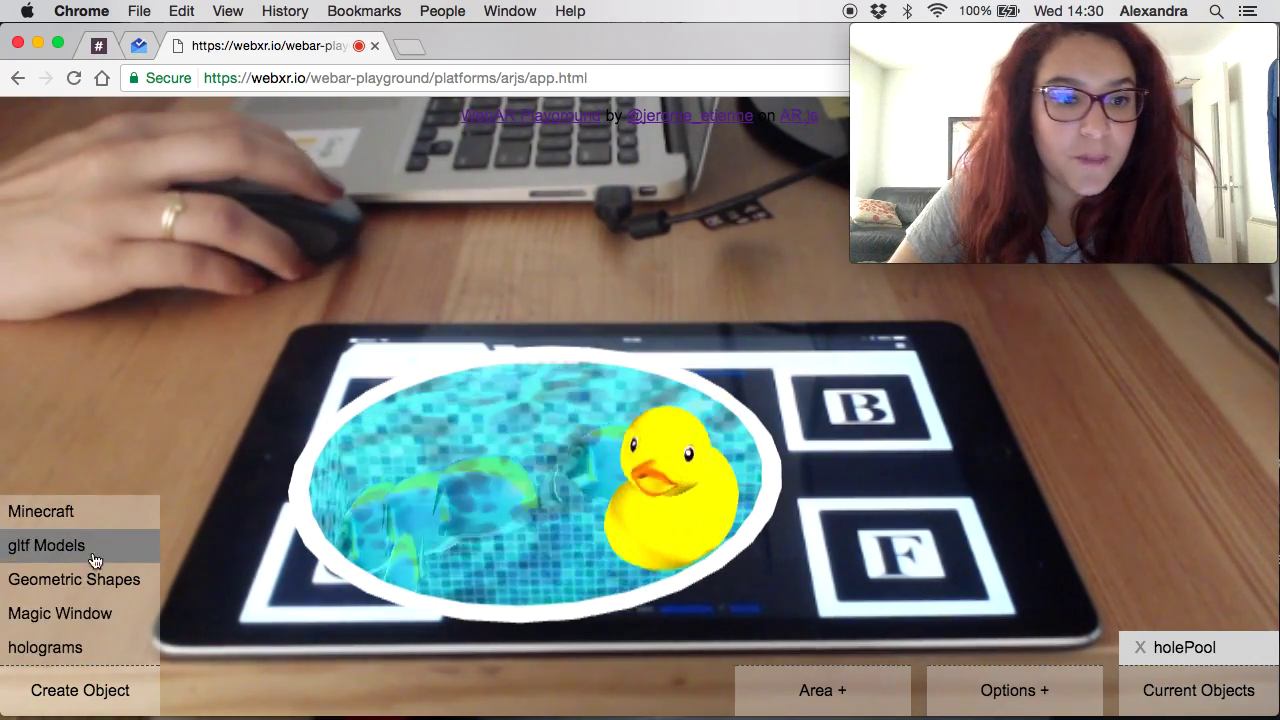
{"action": "left_click", "coordinate": [100, 585]}
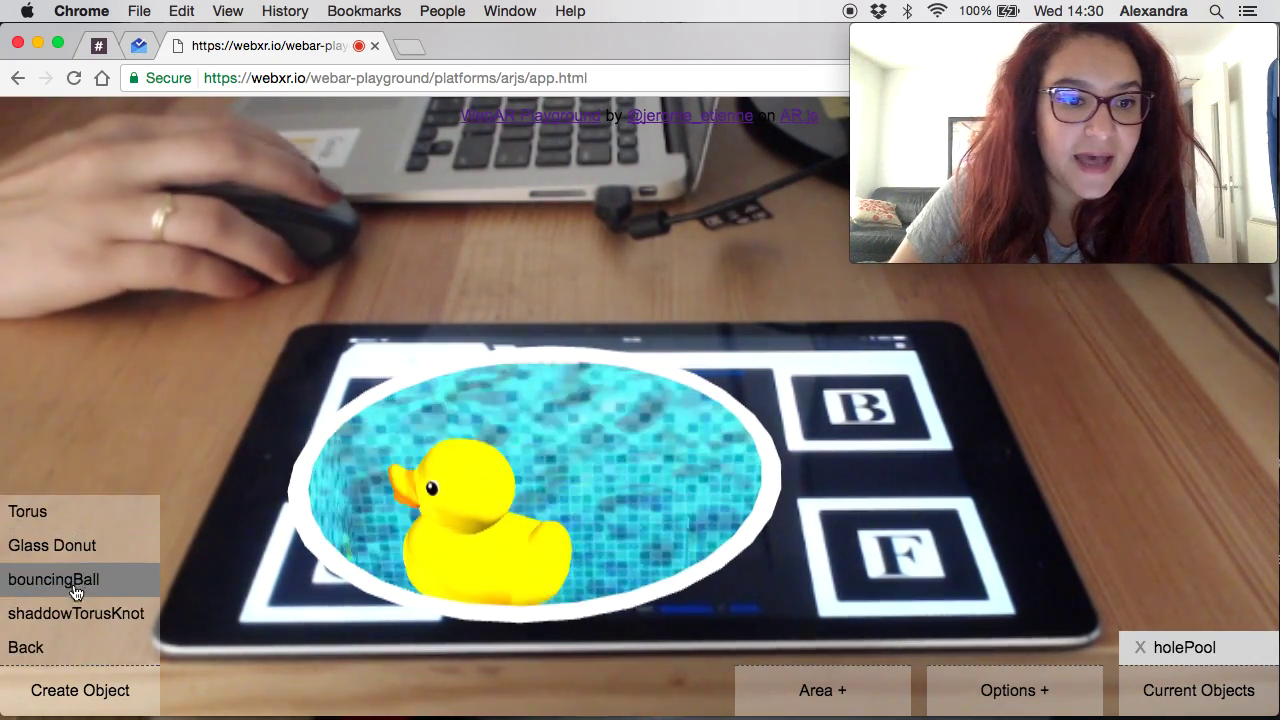
{"action": "left_click", "coordinate": [70, 585]}
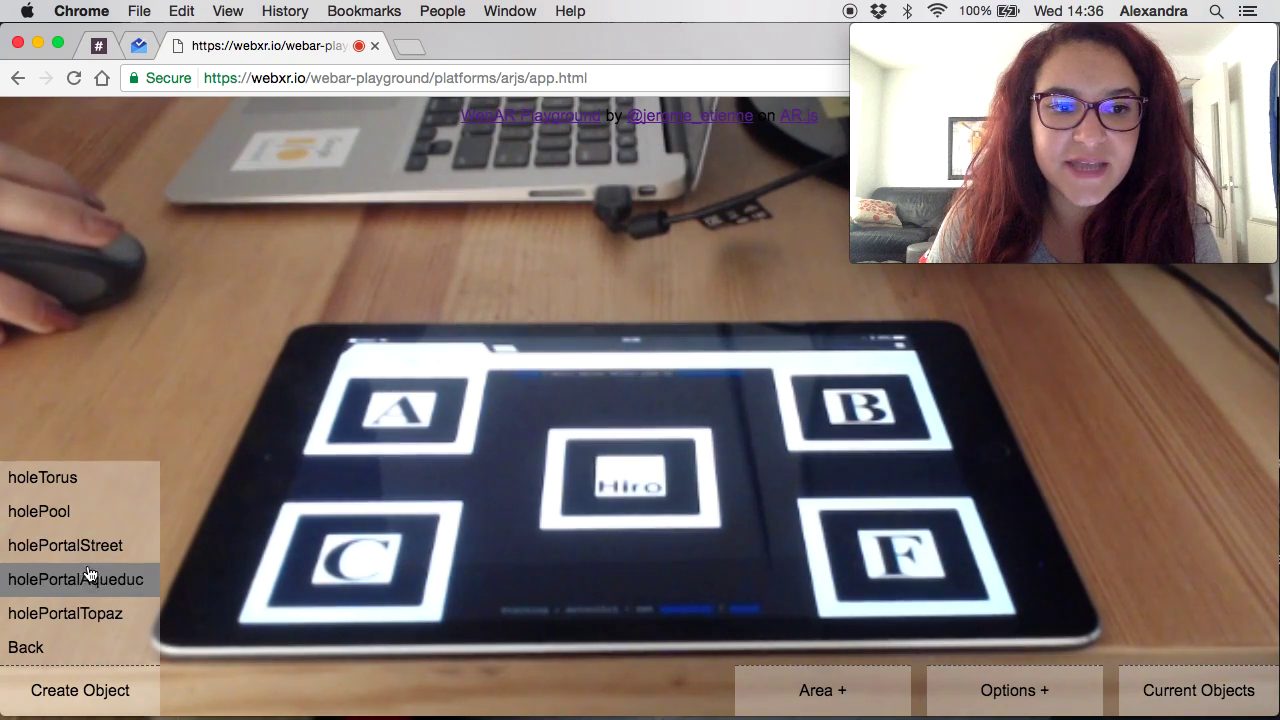
Look around the aqueduct portal's sky panorama, then remove holePortalAqueduc and go back.
{"action": "scroll", "coordinate": [705, 482], "scroll_direction": "up", "scroll_amount": 10}
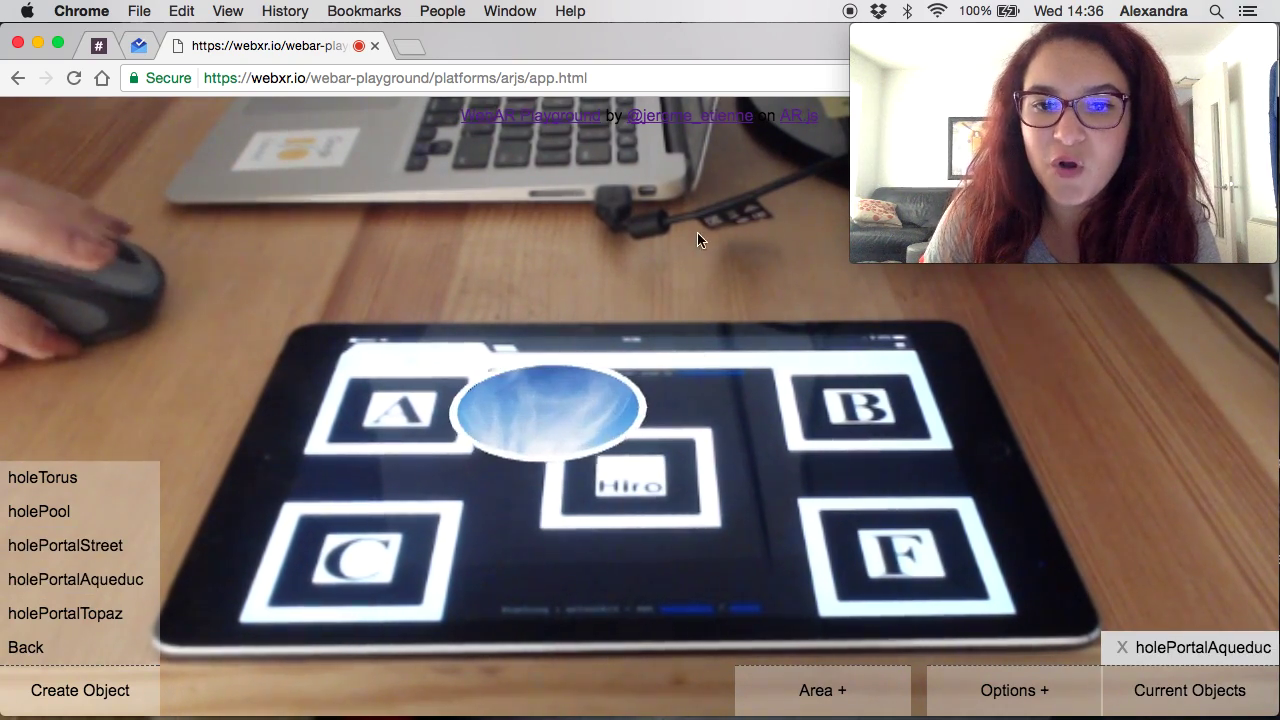
{"action": "left_click_drag", "start_coordinate": [711, 402], "coordinate": [380, 449]}
{"action": "left_click", "coordinate": [1122, 647]}
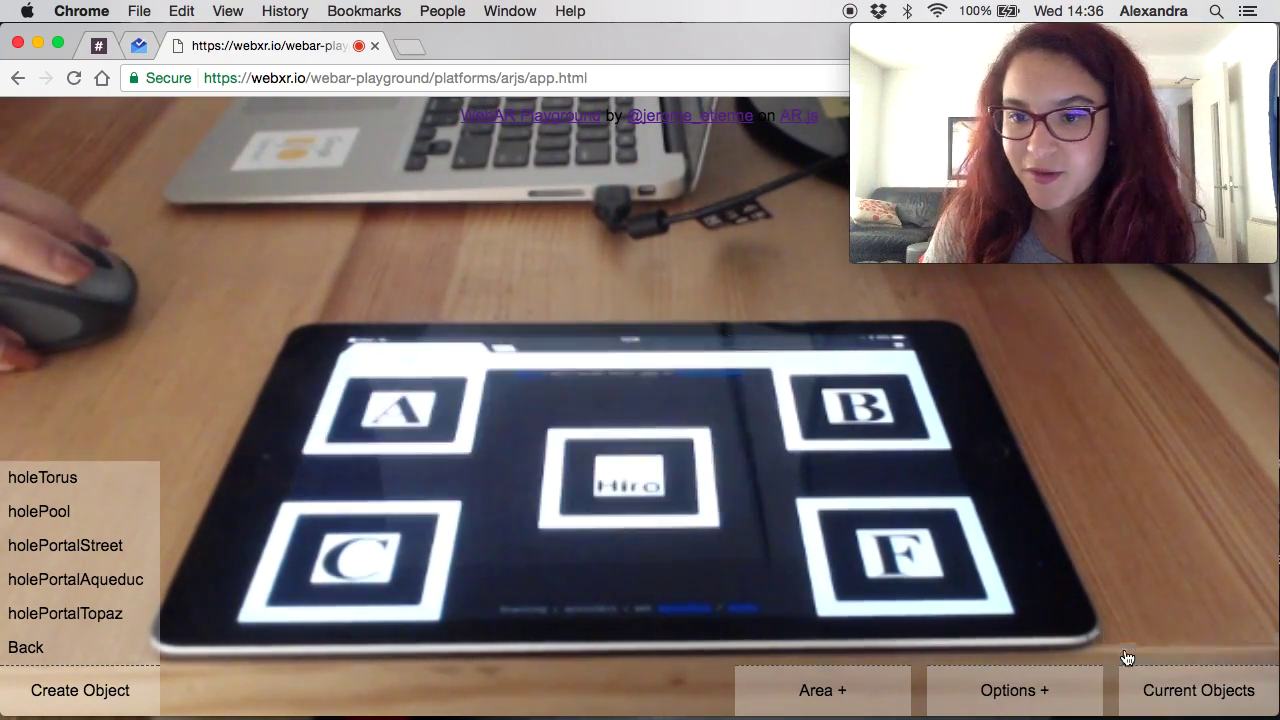
{"action": "left_click", "coordinate": [20, 648]}
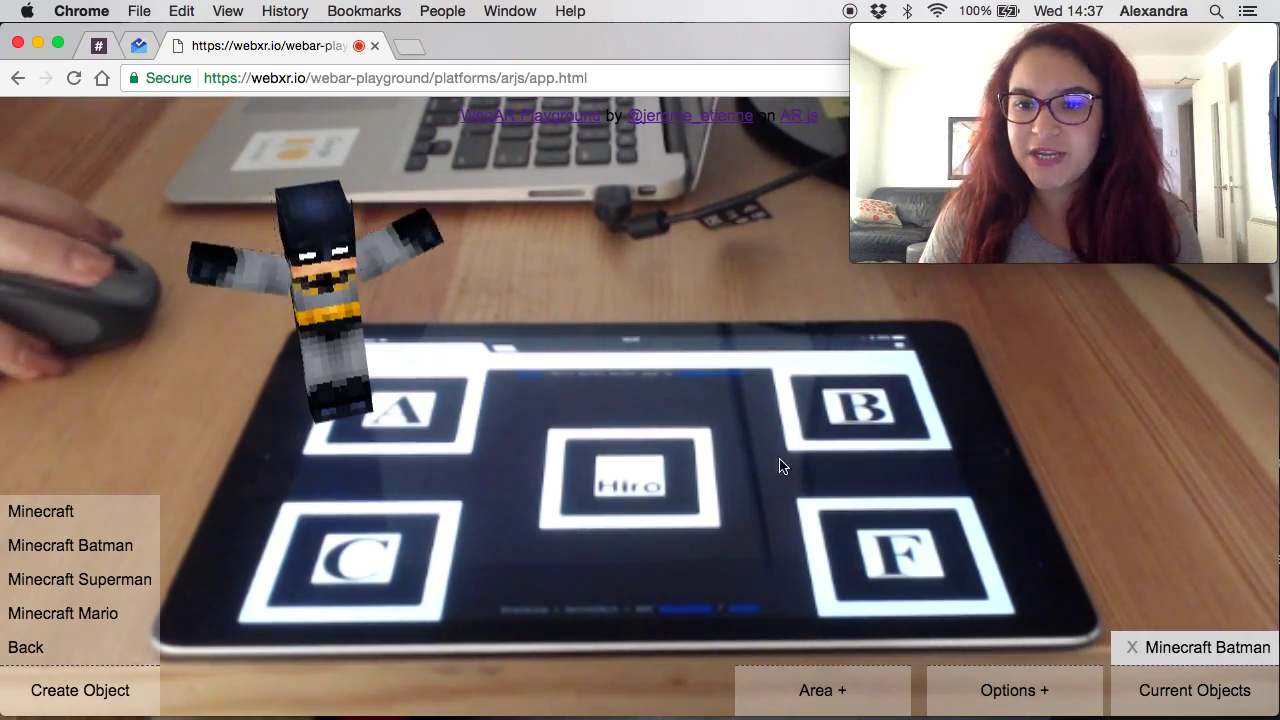
Add the Steampunk Explorer from gltf Models alongside Minecraft Batman.
{"action": "left_click", "coordinate": [80, 650]}
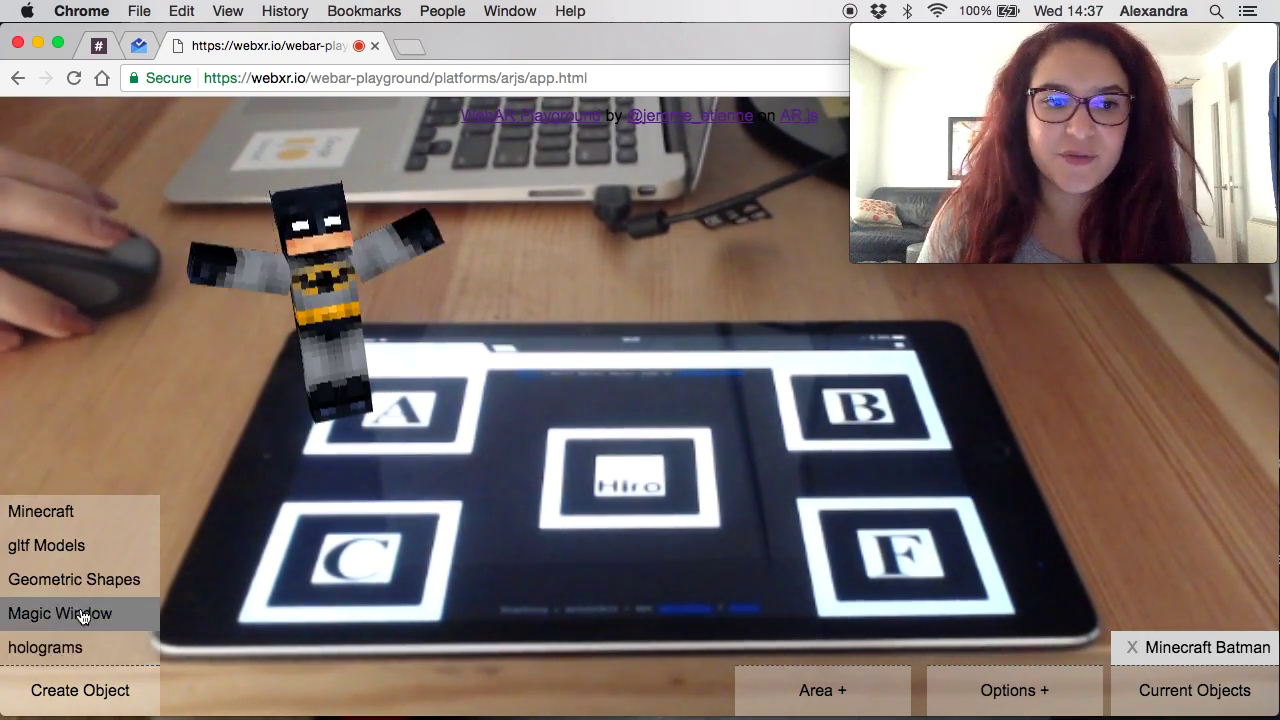
{"action": "left_click", "coordinate": [79, 555]}
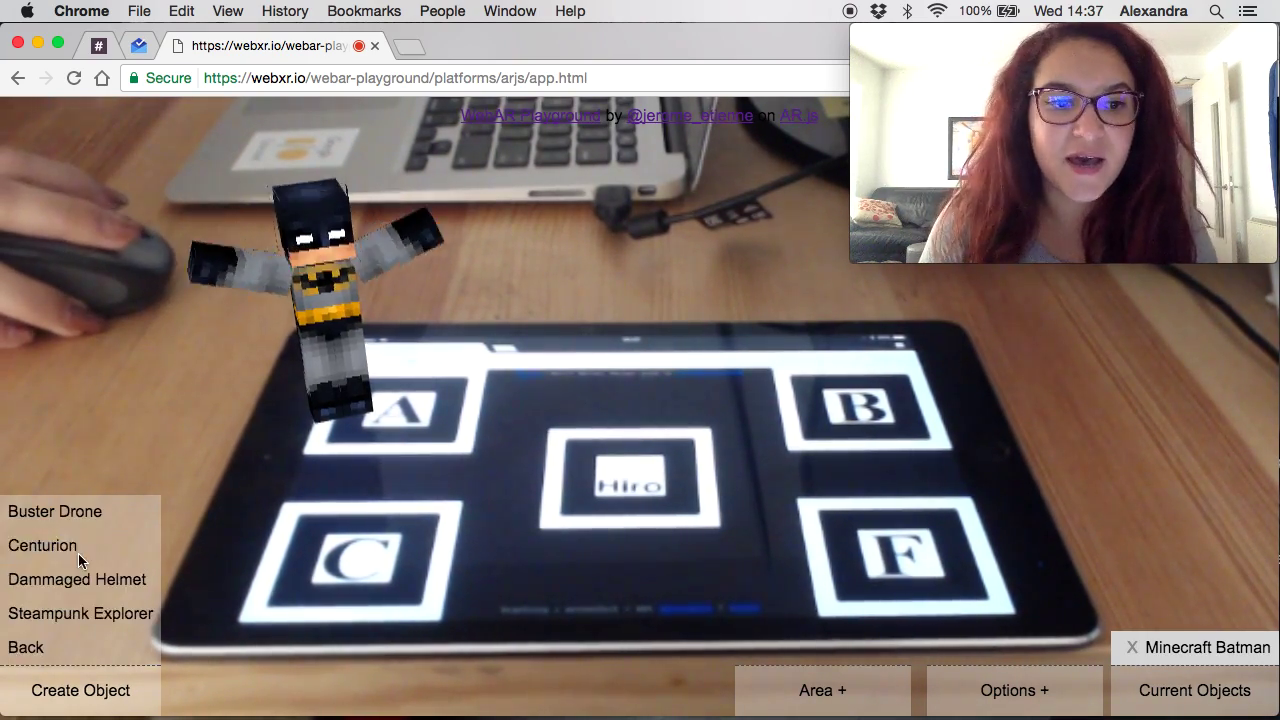
{"action": "left_click", "coordinate": [78, 613]}
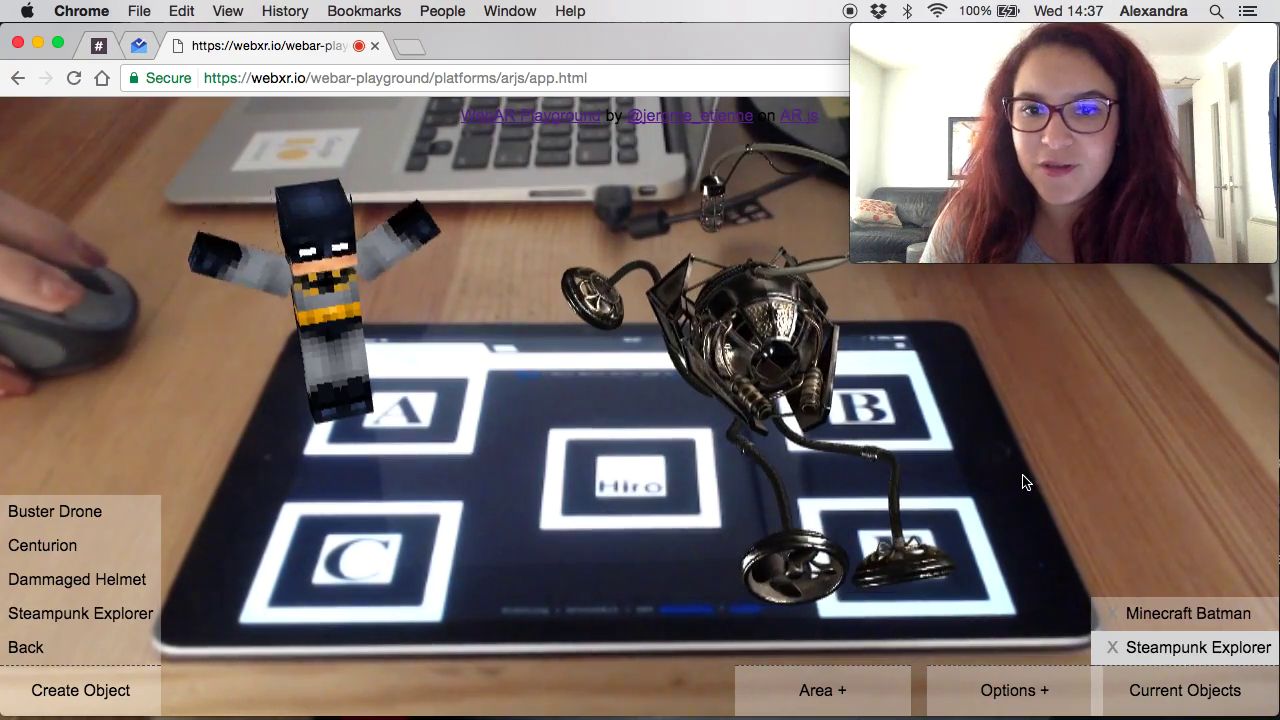
Remove the Steampunk Explorer and Centurion, then add the Buster Drone from gltf Models.
{"action": "left_click", "coordinate": [1114, 648]}
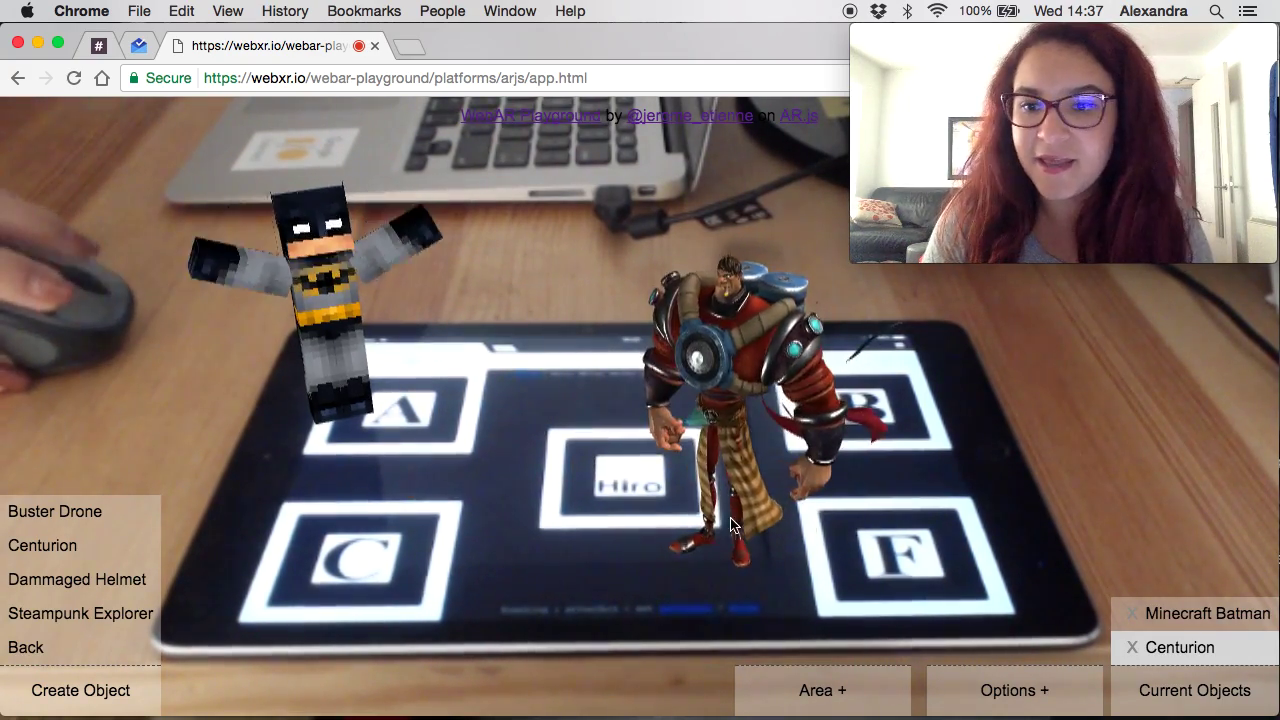
{"action": "left_click", "coordinate": [1133, 648]}
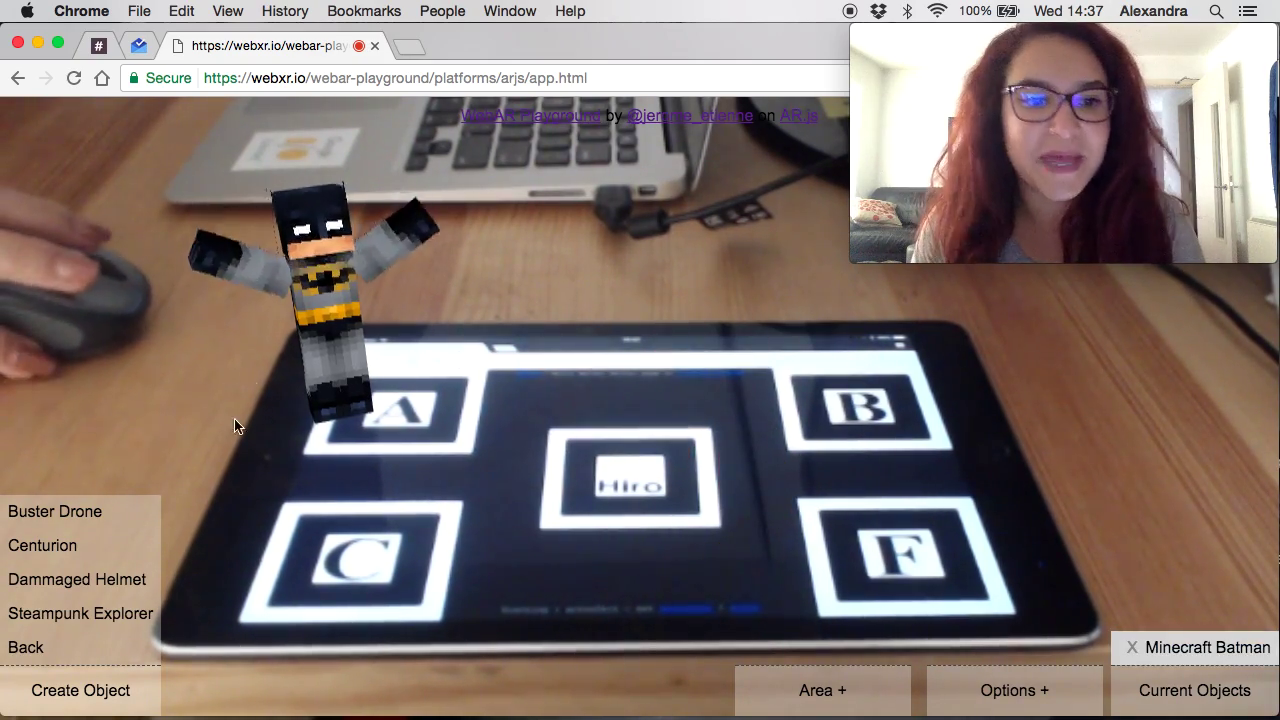
{"action": "left_click", "coordinate": [68, 515]}
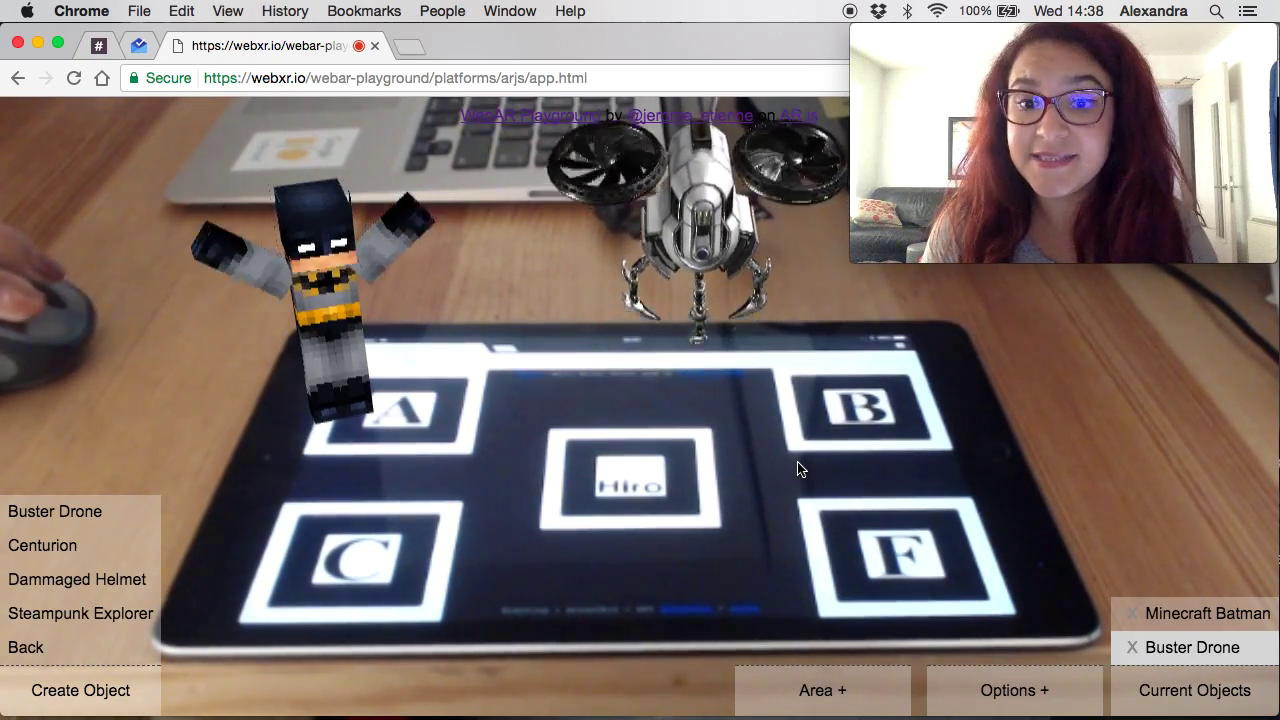
Reset AR tracking from the Options + menu, then choose Share on Facebook.
{"action": "left_click", "coordinate": [1043, 691]}
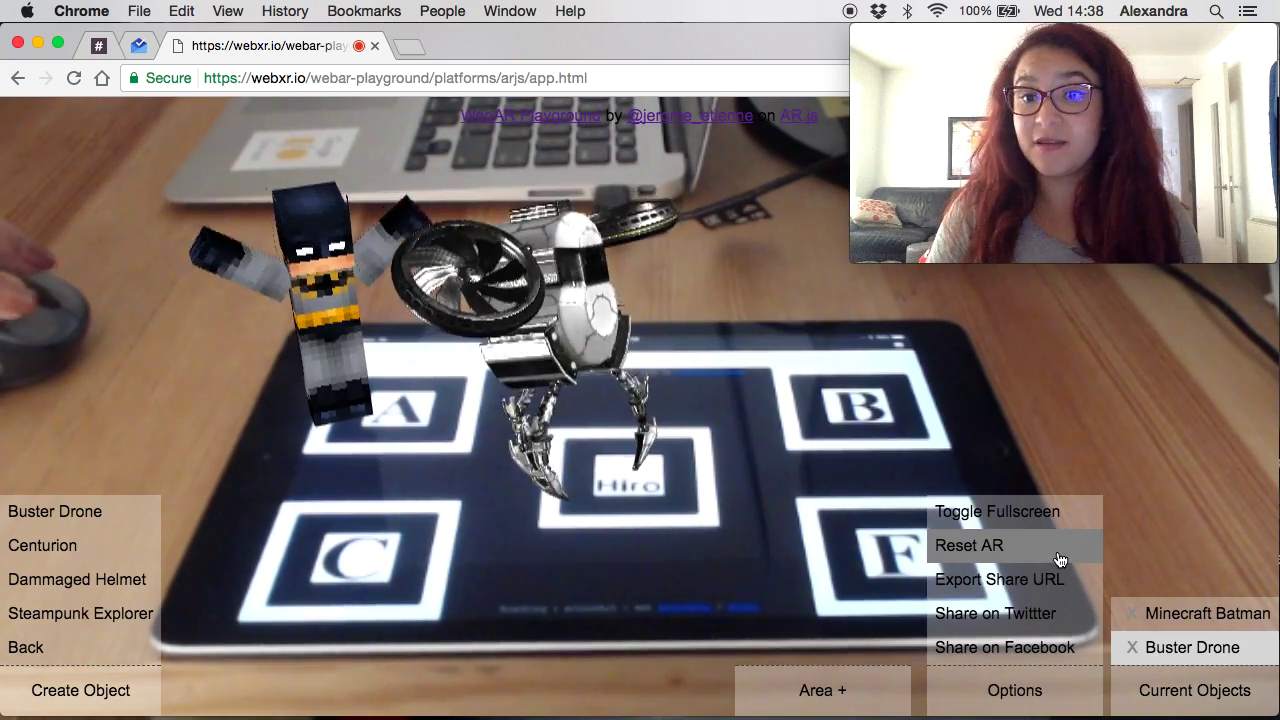
{"action": "left_click", "coordinate": [1060, 553]}
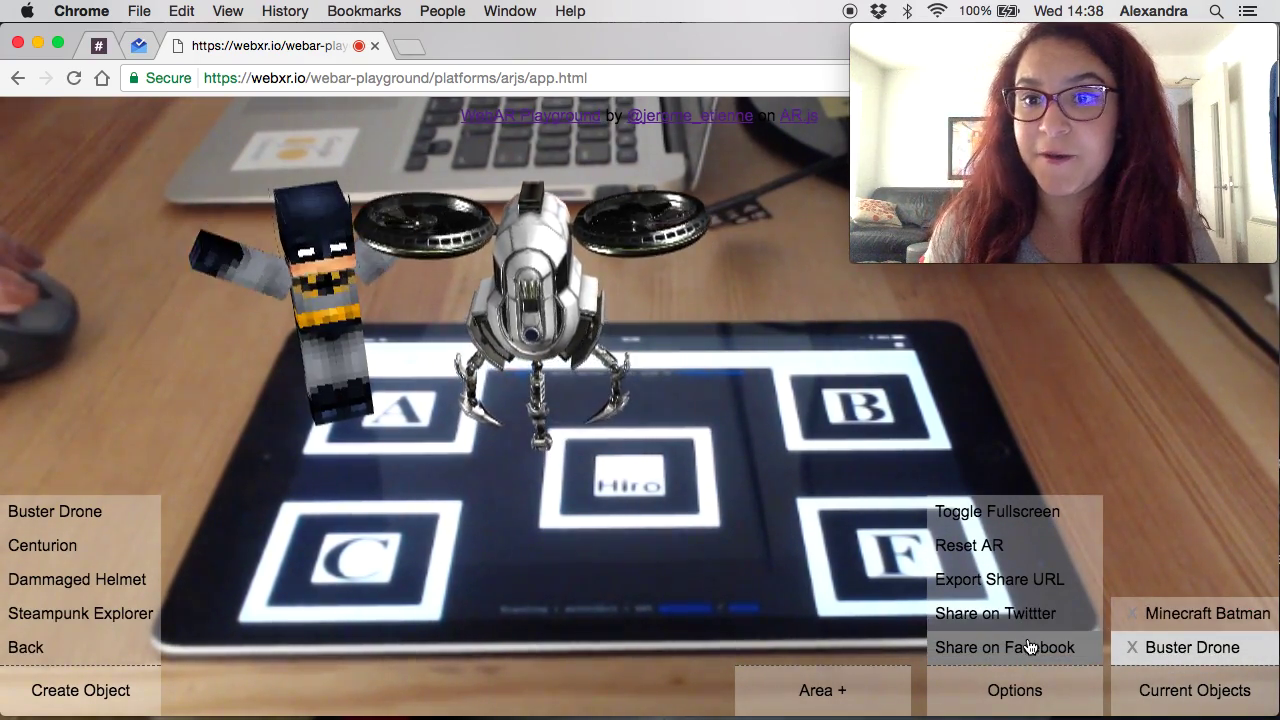
{"action": "left_click", "coordinate": [1030, 647]}
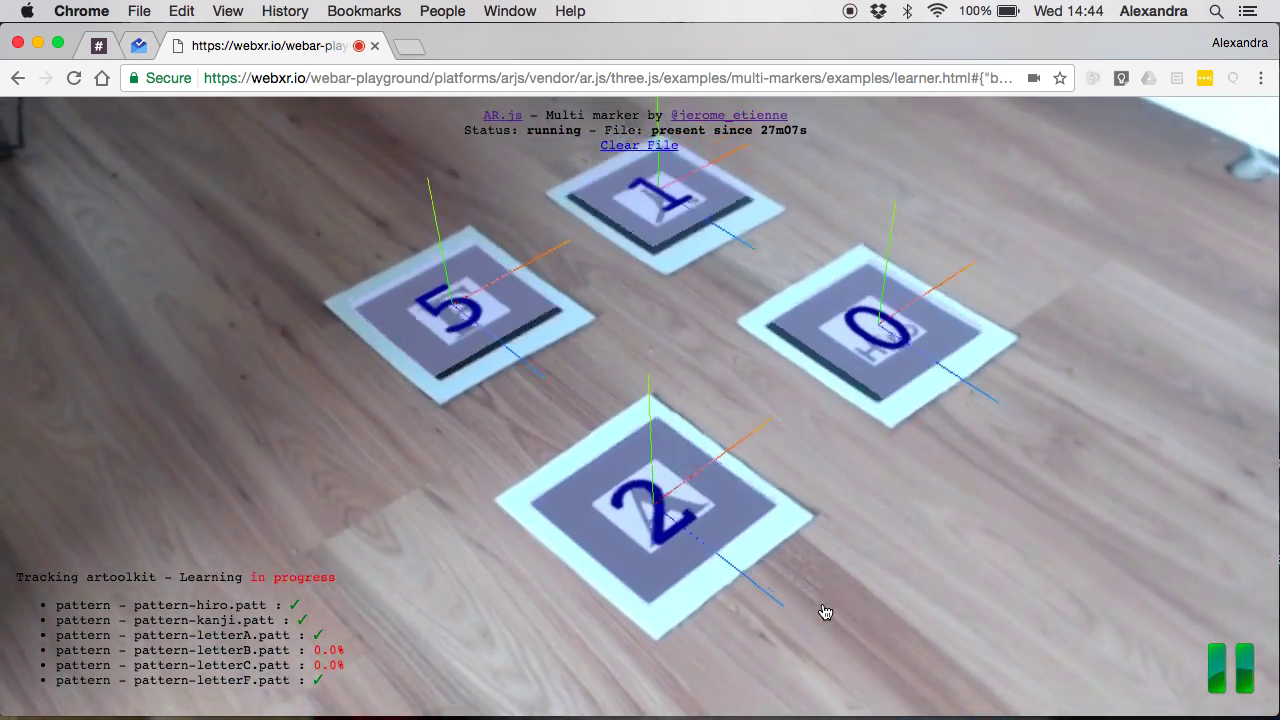
Stop the multi-marker learner with the green button to save a fresh area file.
{"action": "left_click", "coordinate": [1222, 668]}
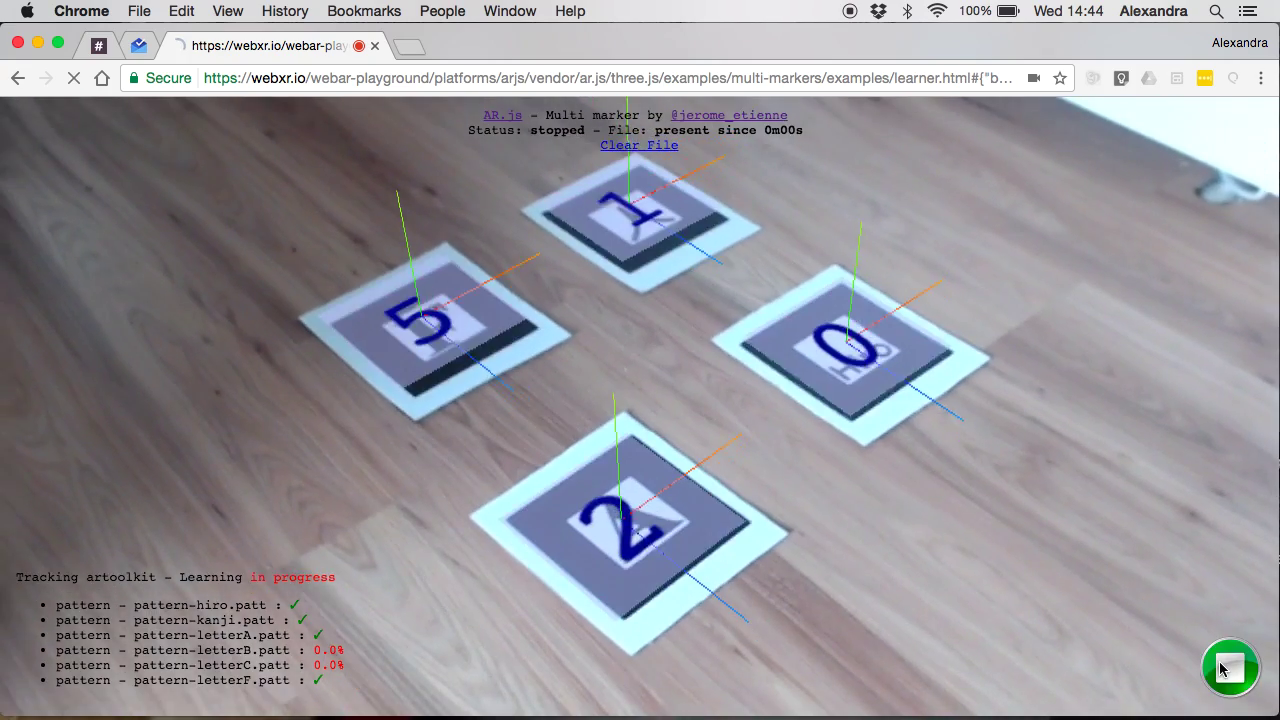